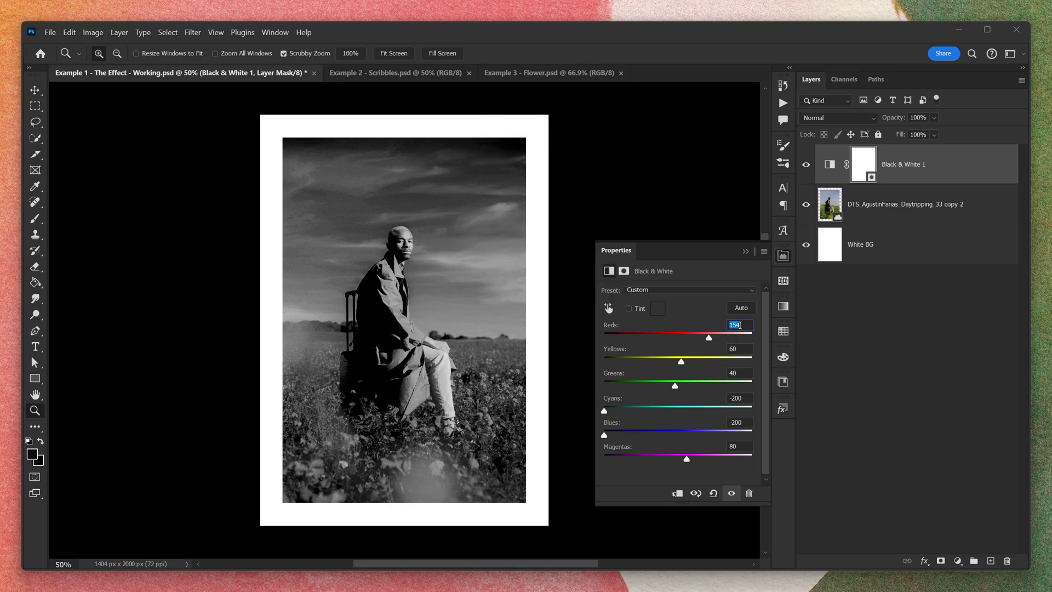
- Add a Solid Color fill layer above Black & White 1 using the library's blue swatch, blended with Screen
left_click(959, 561)
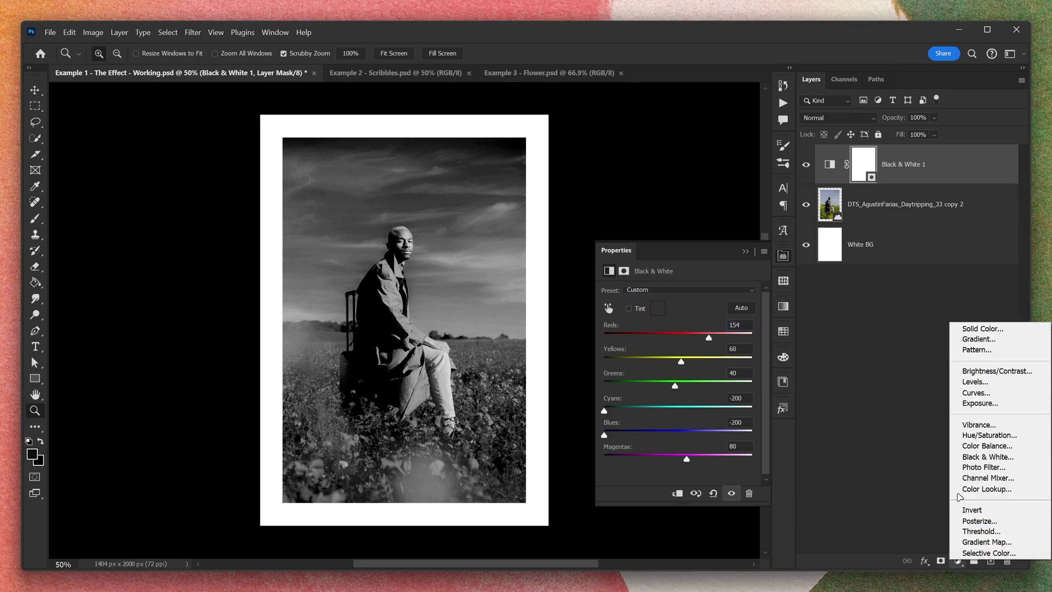
left_click(967, 327)
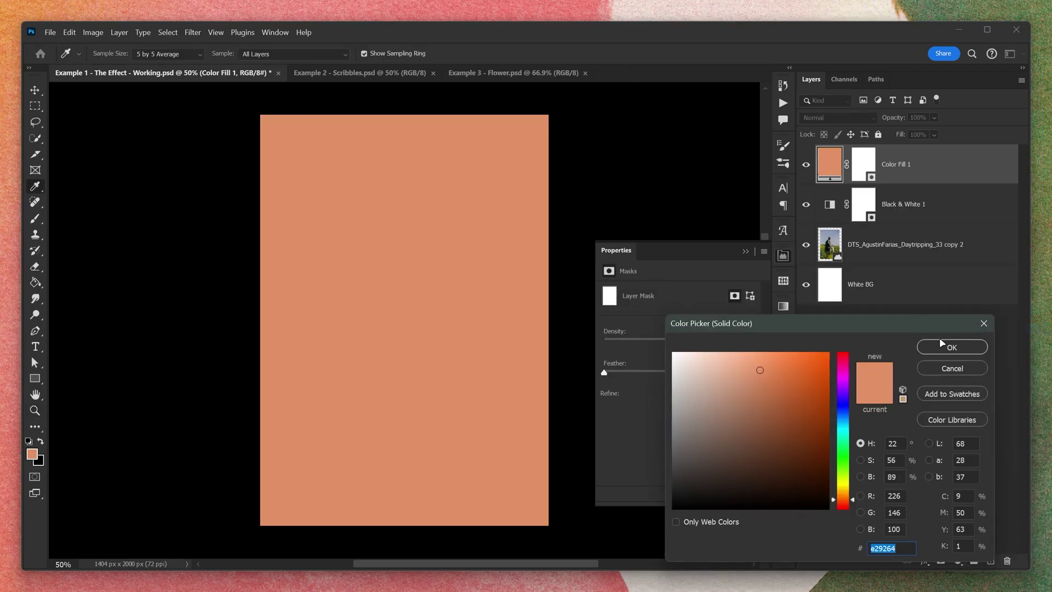
left_click(943, 346)
left_click(783, 381)
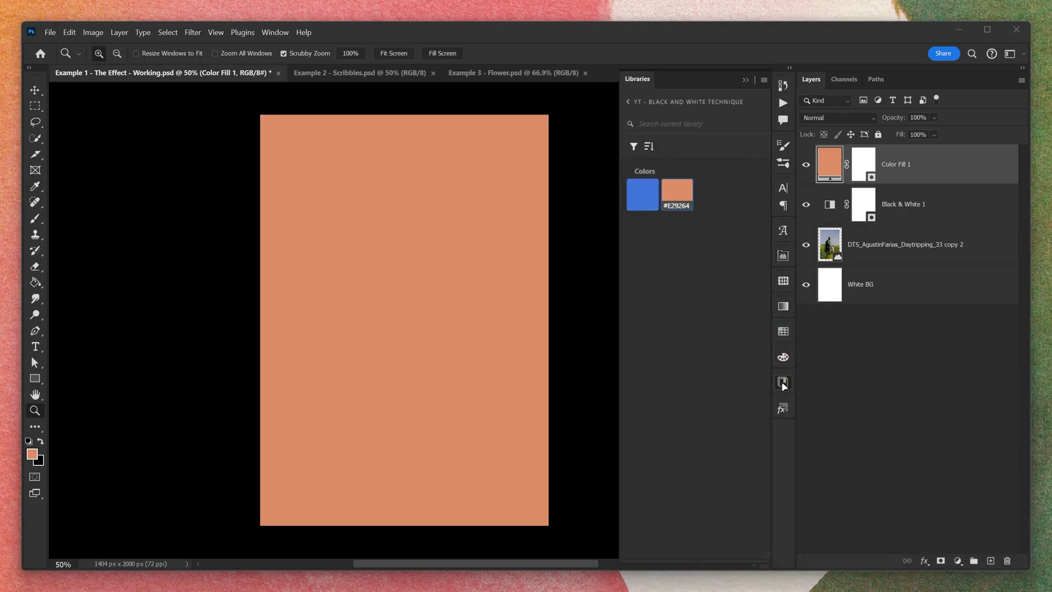
left_click(641, 193)
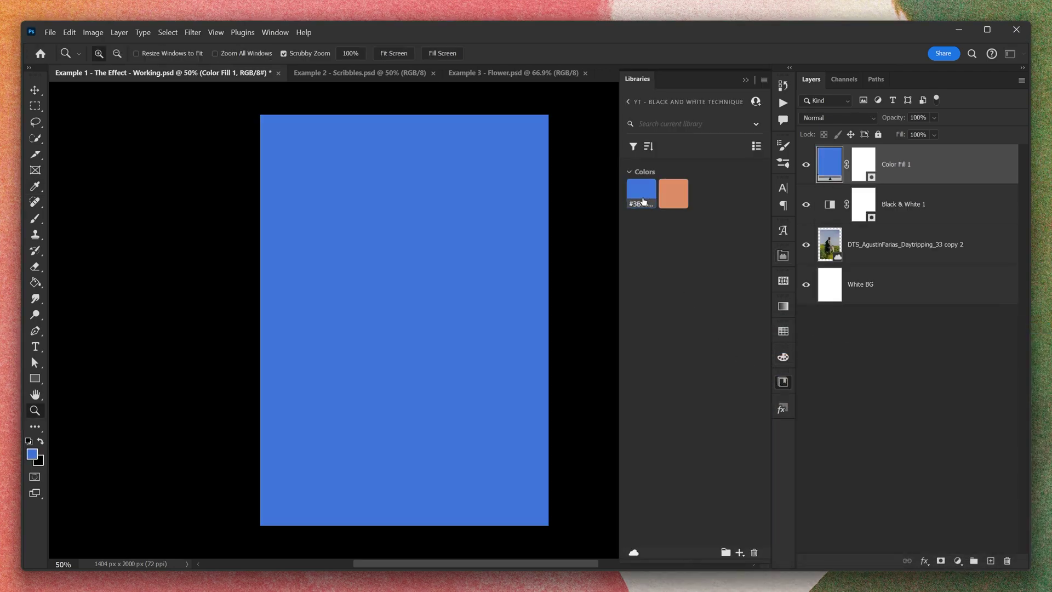
left_click(833, 120)
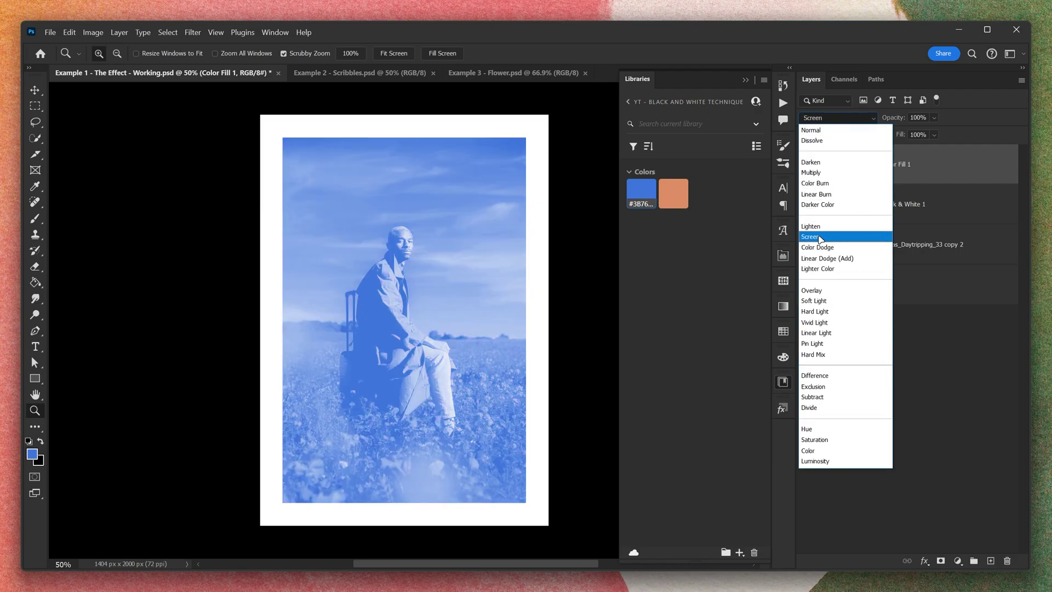
left_click(820, 237)
- Adjust the Black & White 1 layer to Reds 300, Yellows 300, Greens 231 and Magentas 179
double_click(829, 204)
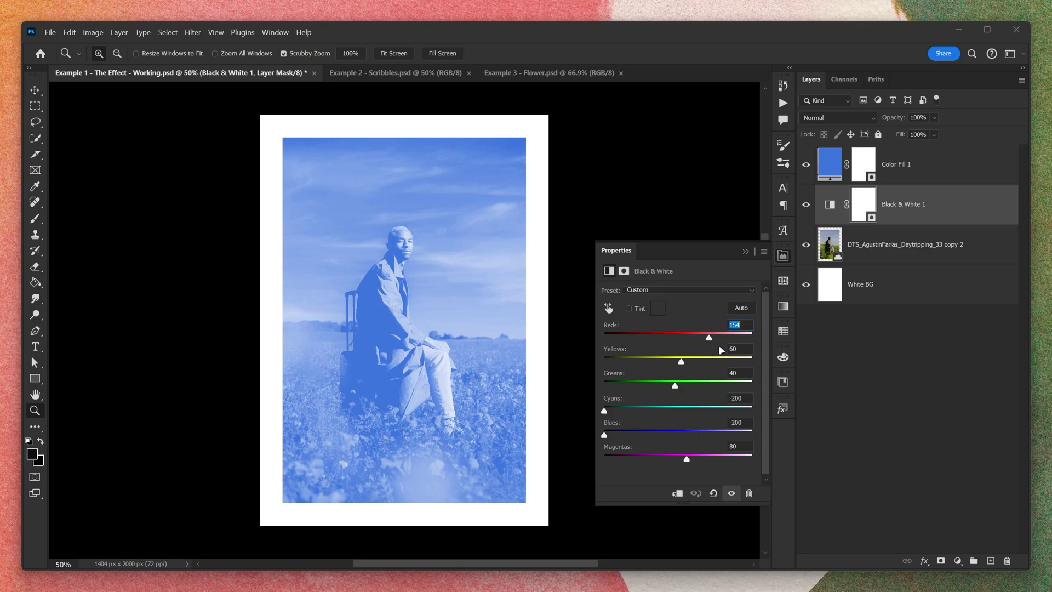
left_click_drag(709, 339, 759, 344)
left_click_drag(681, 361, 753, 361)
left_click_drag(675, 386, 716, 389)
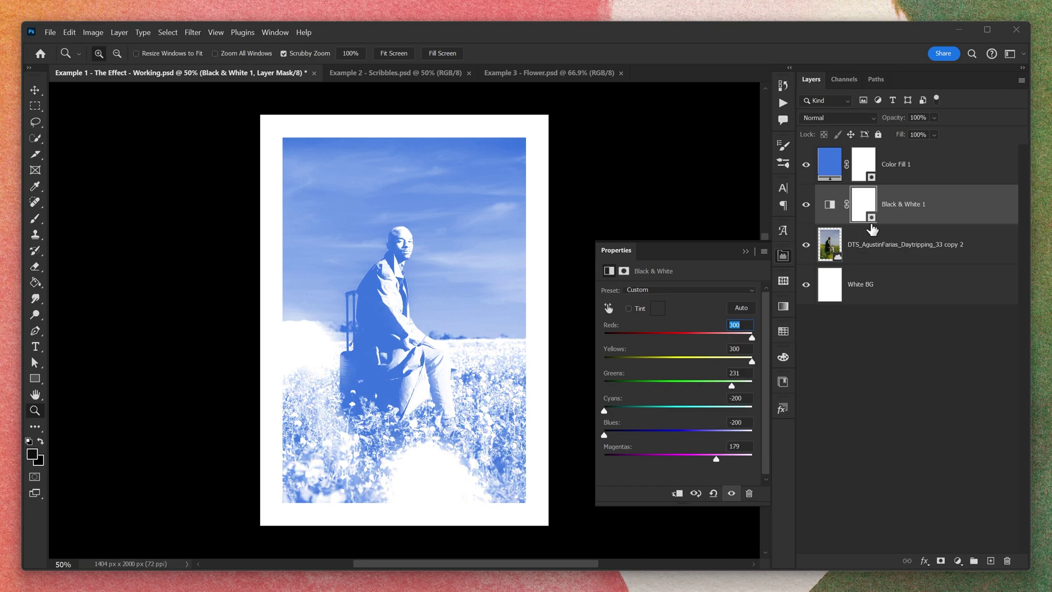
- Group all layers from Color Fill 1 down to White BG and name the group Colour Pass 01
left_click(898, 181)
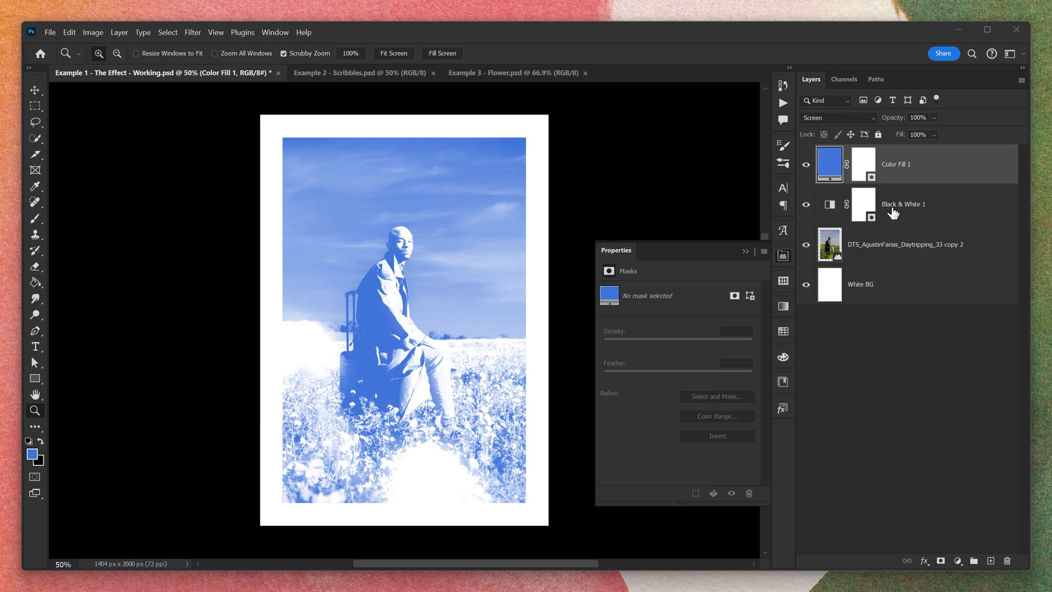
left_click(891, 285, "shift")
key("ctrl+g")
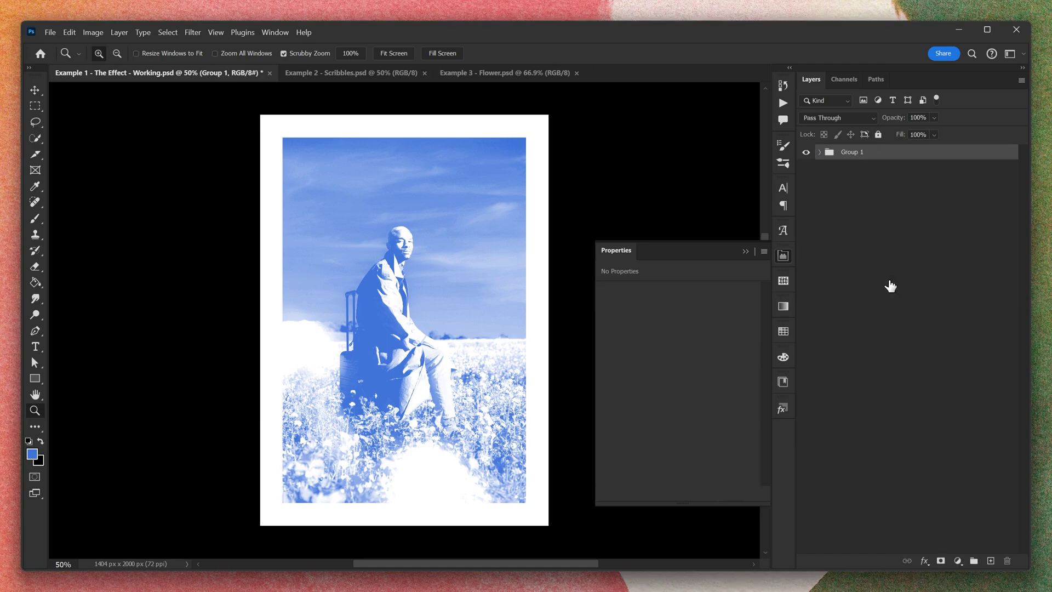
double_click(852, 152)
type("Colour Pass 01")
key("Return")
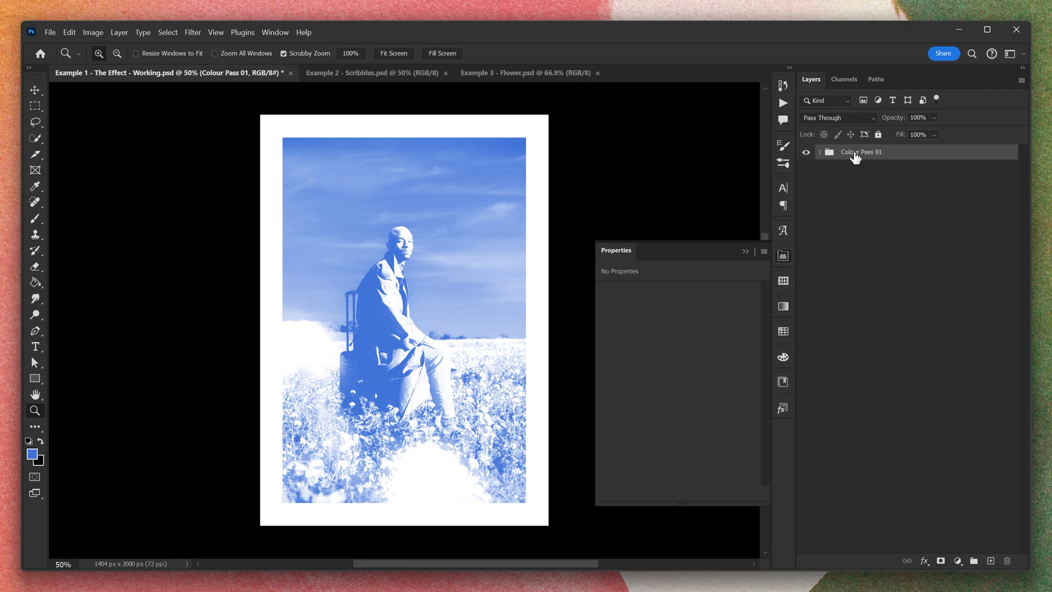
- Give the Colour Pass 01 group an Indigo colour label
right_click(855, 157)
mouse_move(932, 584)
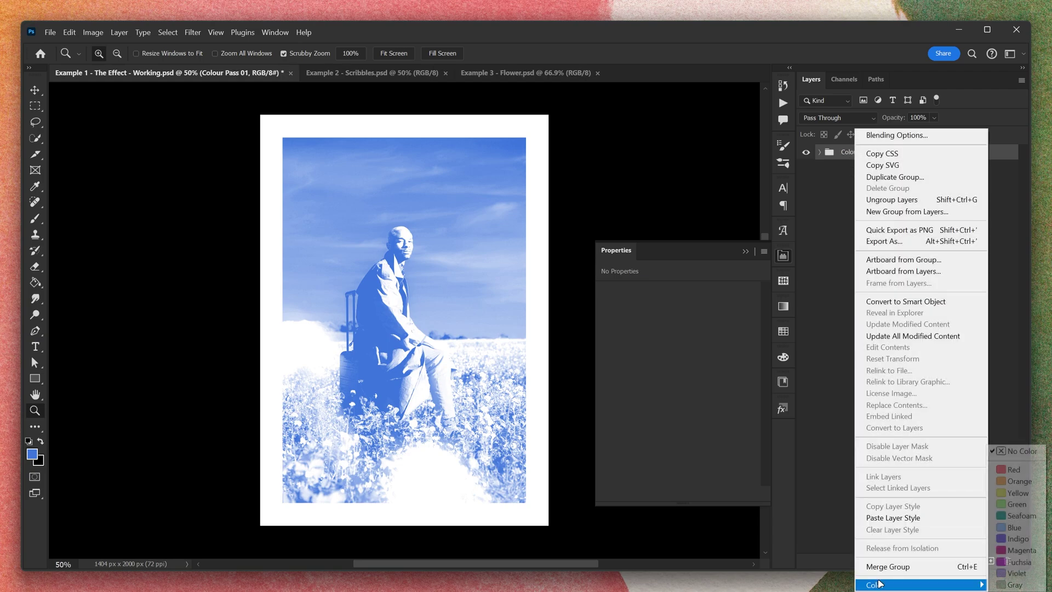
left_click(1015, 539)
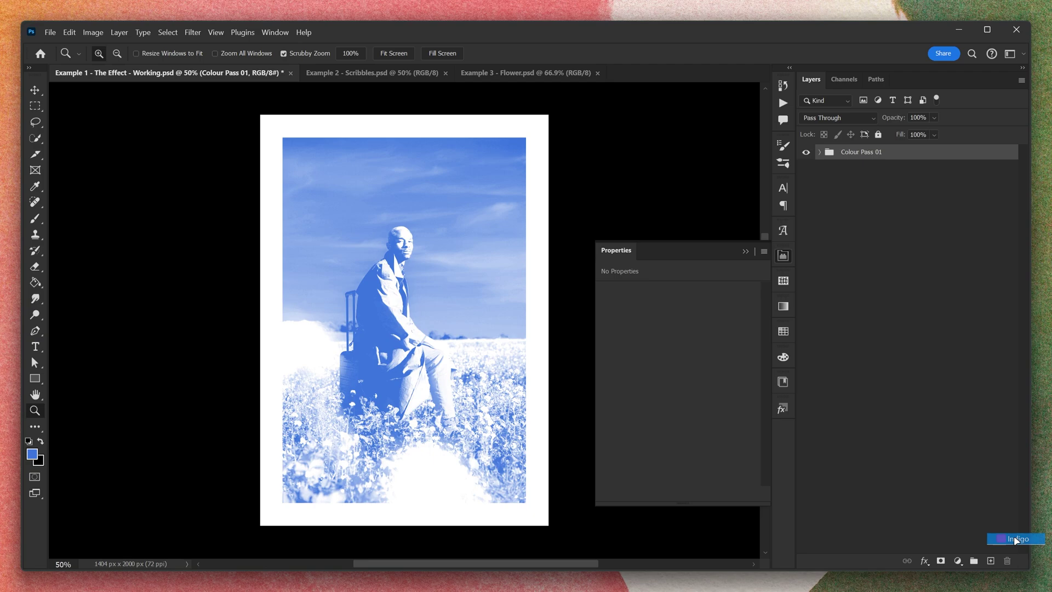
left_click(920, 357)
- Duplicate the Colour Pass 01 group and recolour the copy's fill layer with the orange library swatch #E29264
left_click(884, 157)
key("ctrl+j")
left_click(820, 153)
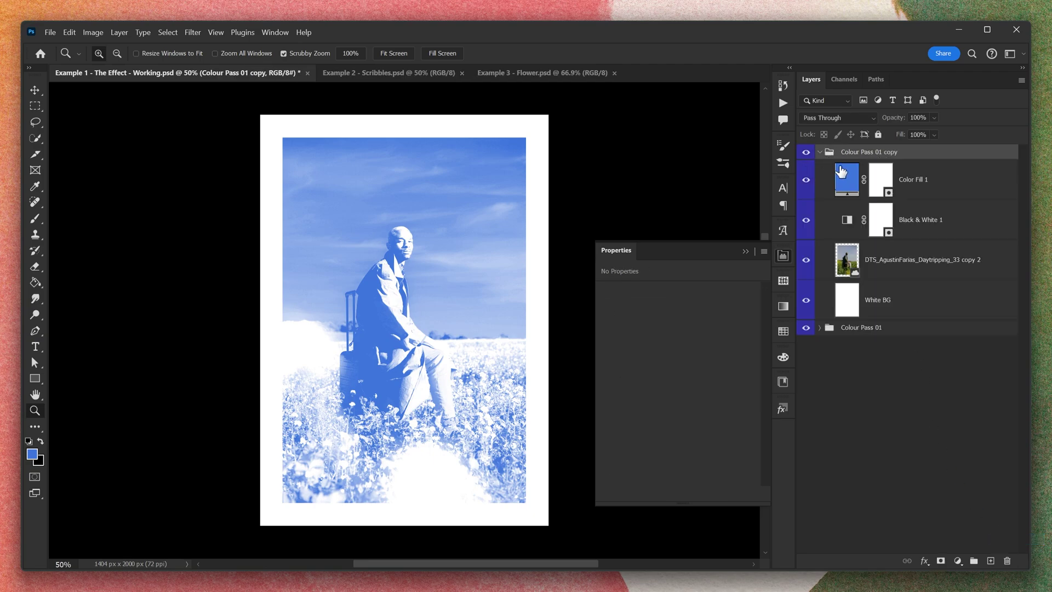
left_click(844, 179)
left_click(783, 383)
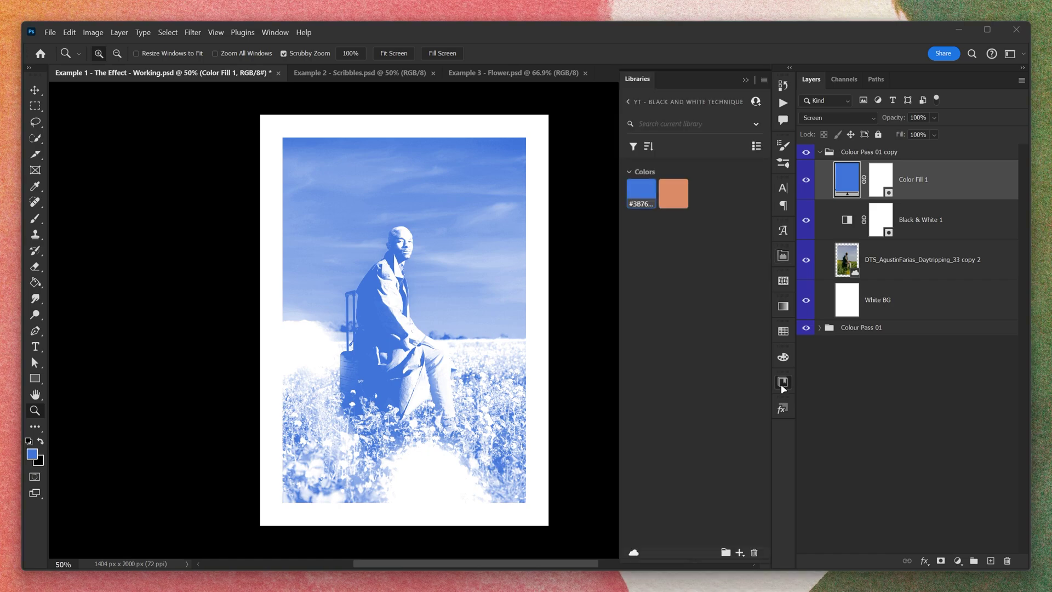
left_click(674, 194)
left_click(783, 383)
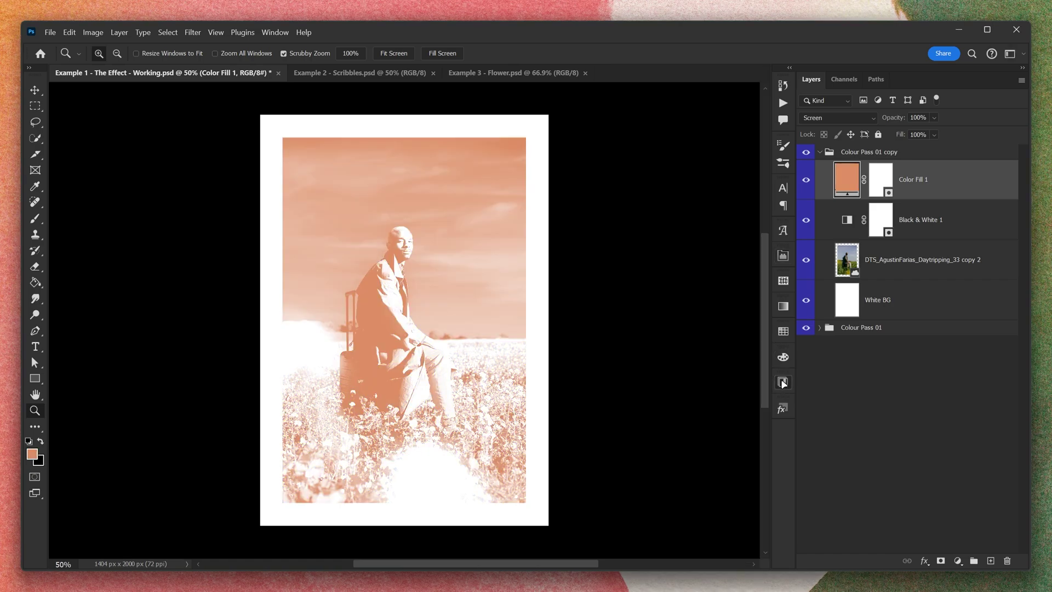
- Give the duplicated Colour Pass group an Orange colour label
right_click(863, 153)
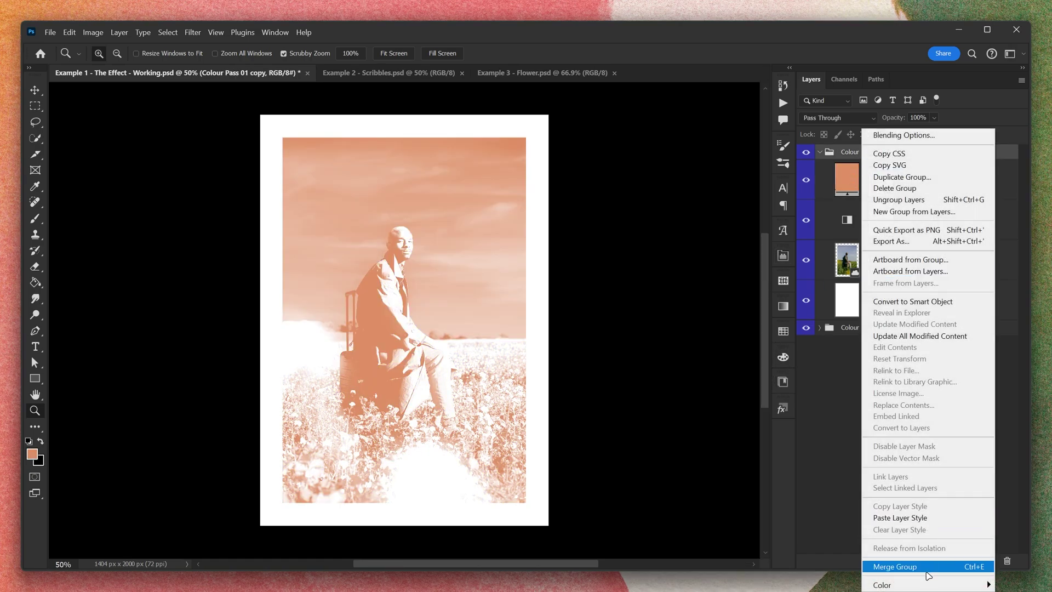
mouse_move(927, 584)
left_click(836, 481)
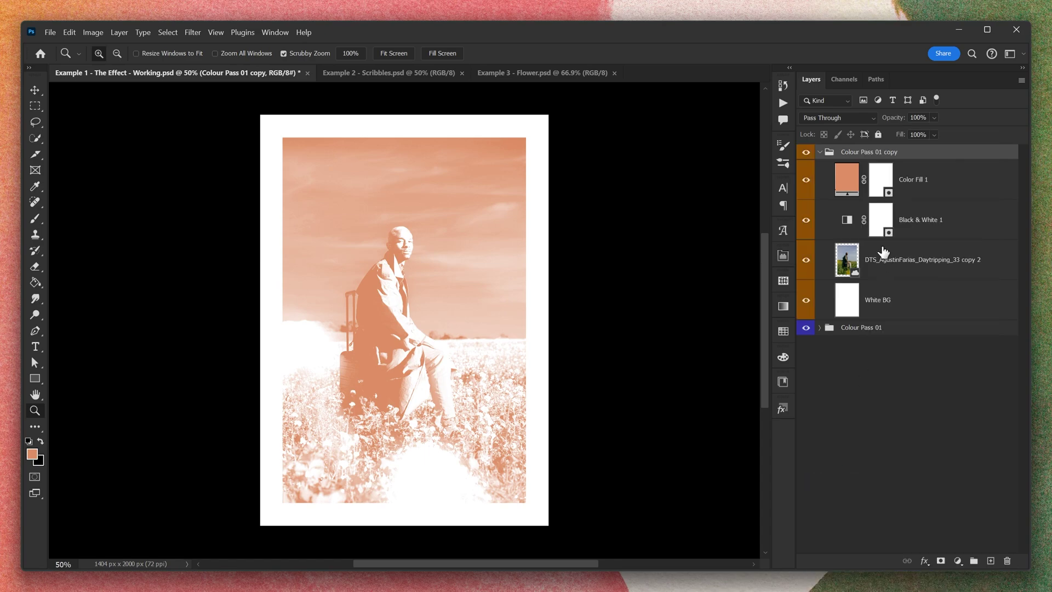
- Adjust the duplicated group's Black & White 1 layer to Reds 50, Yellows 125, Cyans 300 and Blues 300
double_click(848, 221)
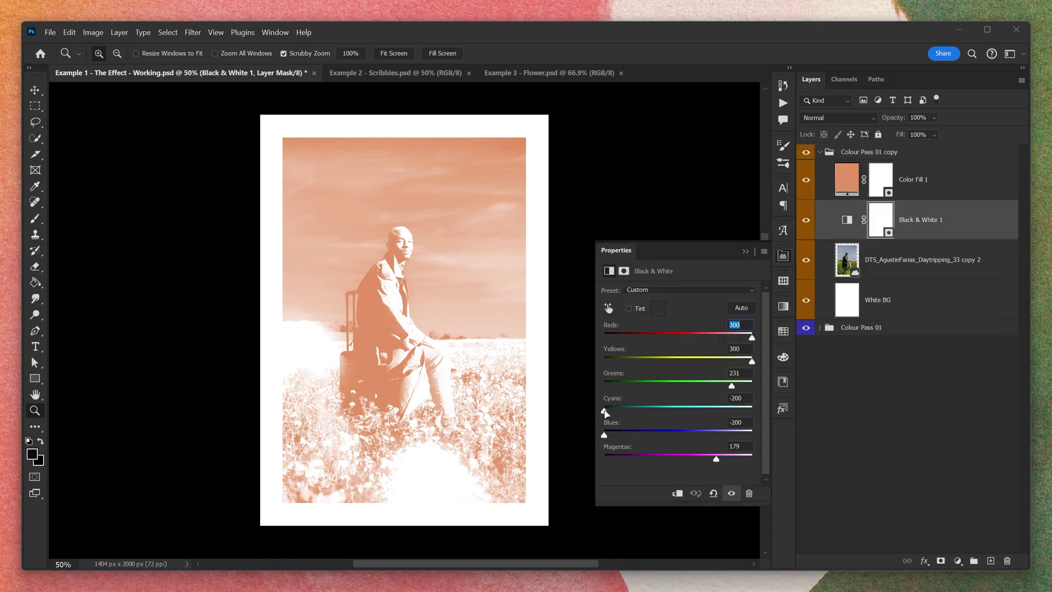
left_click_drag(604, 411, 761, 422)
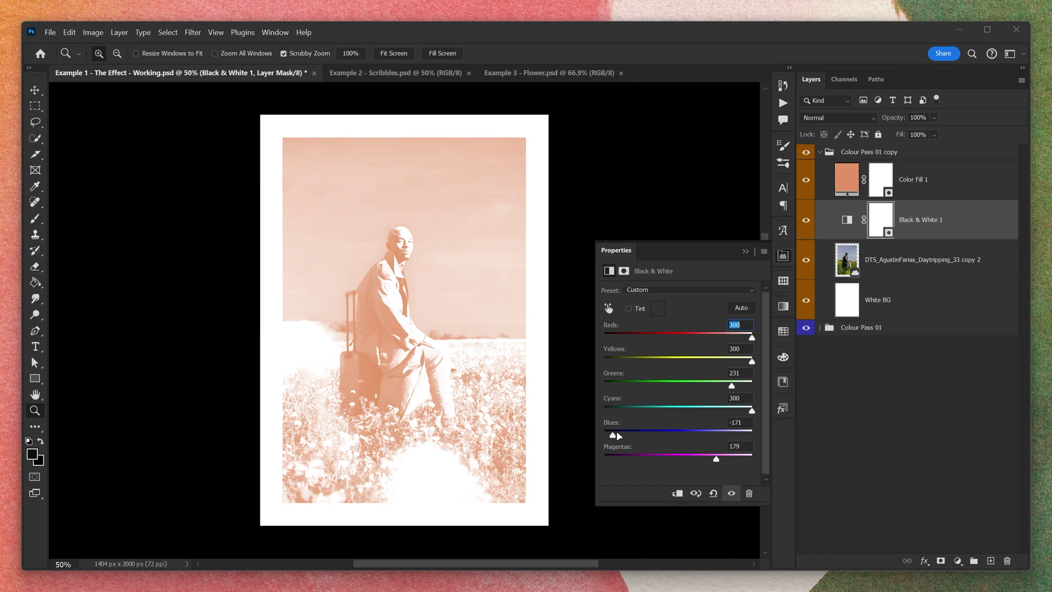
left_click_drag(613, 430, 759, 431)
left_click_drag(752, 362, 664, 362)
left_click_drag(753, 339, 701, 364)
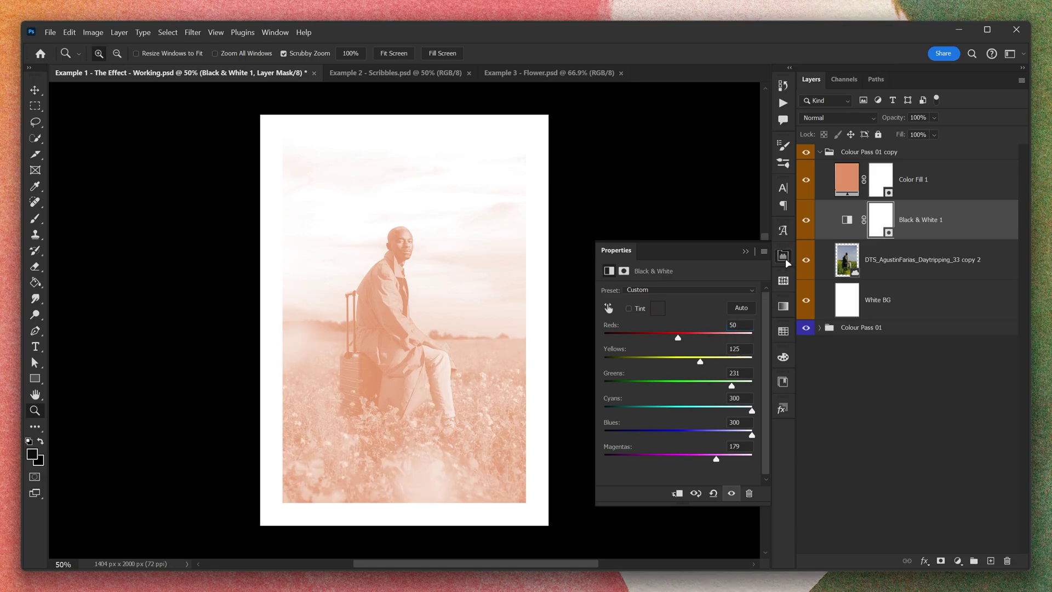
left_click(783, 280)
- Rename the duplicated group Colour Pass 02 and set its blend mode to Multiply
left_click(855, 152)
left_click(834, 119)
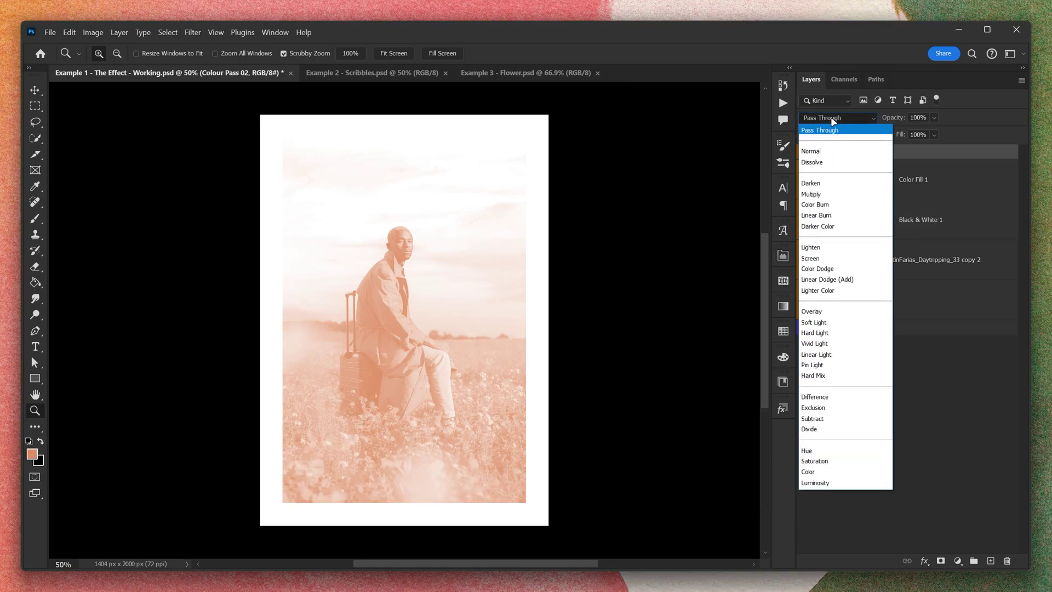
left_click(819, 195)
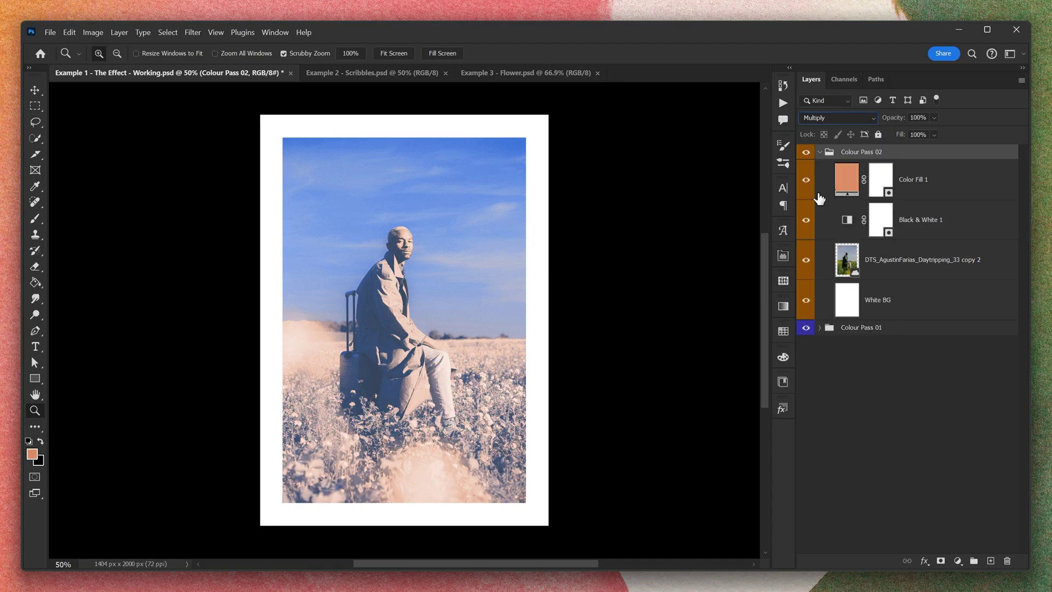
left_click(863, 361)
- Inspect the image at 100% and compare the Colour Pass 02 and Colour Pass 01 groups, each shown in isolation
right_click(400, 277)
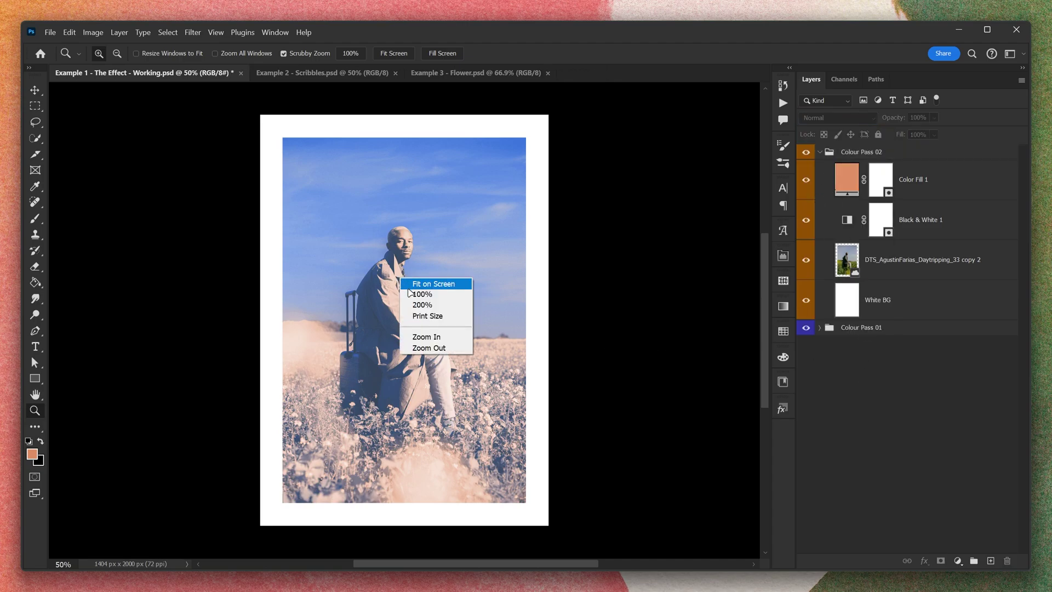
left_click(422, 294)
left_click_drag(420, 236, 420, 284)
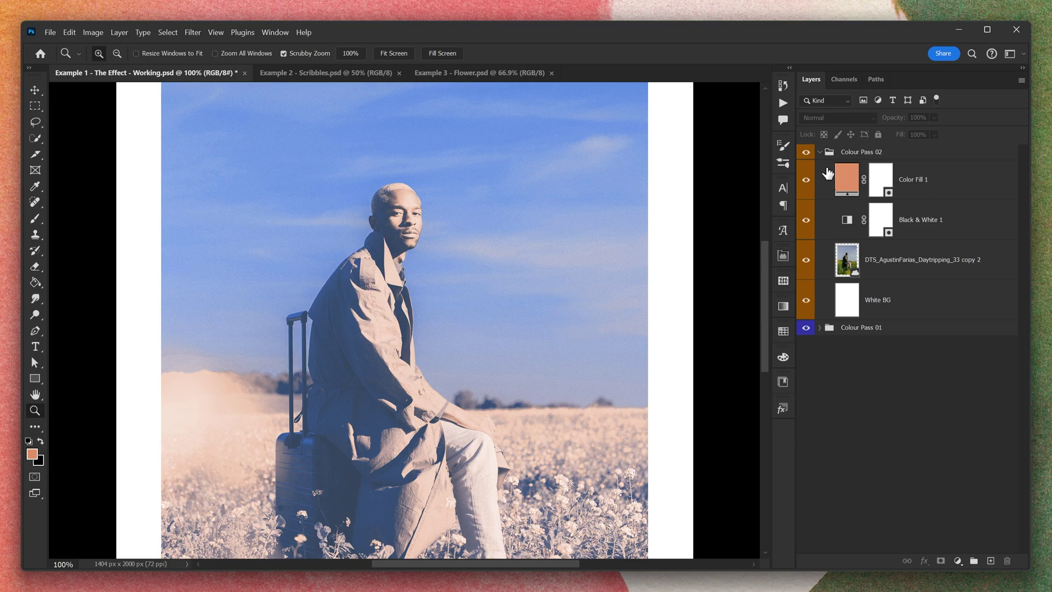
key("alt")
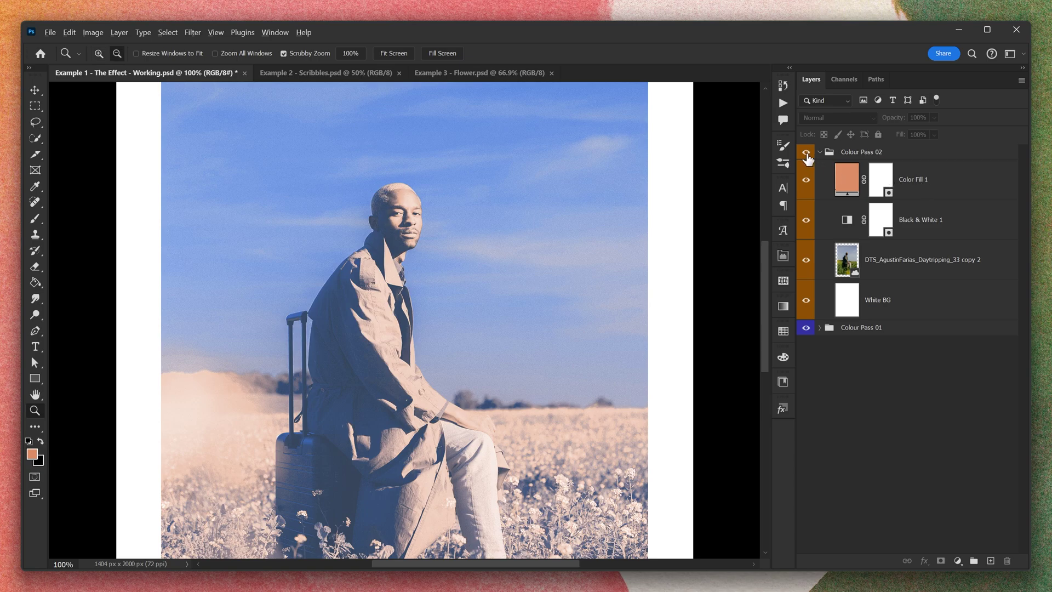
left_click(806, 154, "alt")
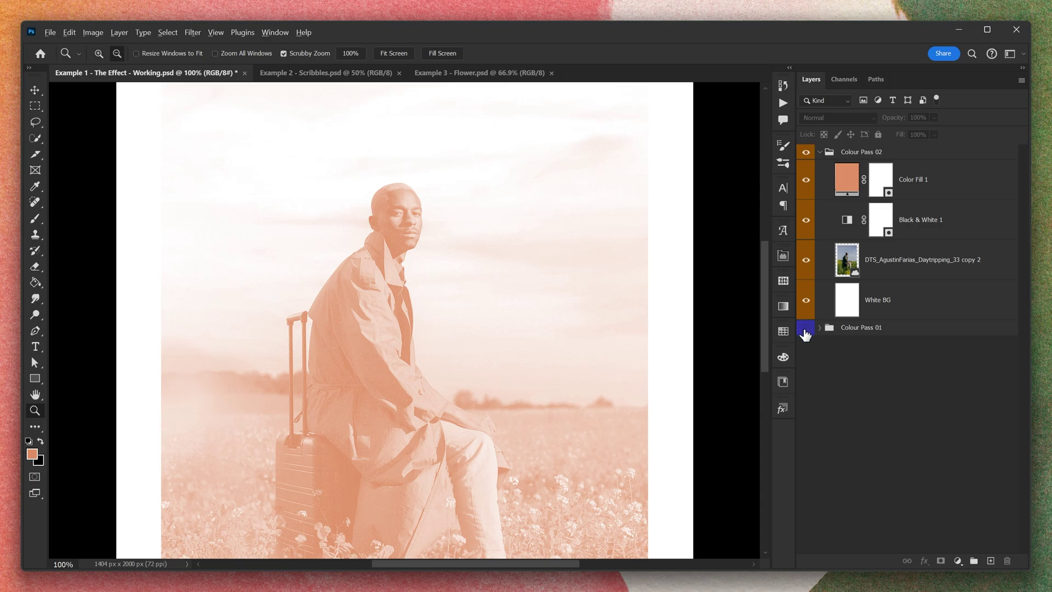
left_click(805, 329, "alt")
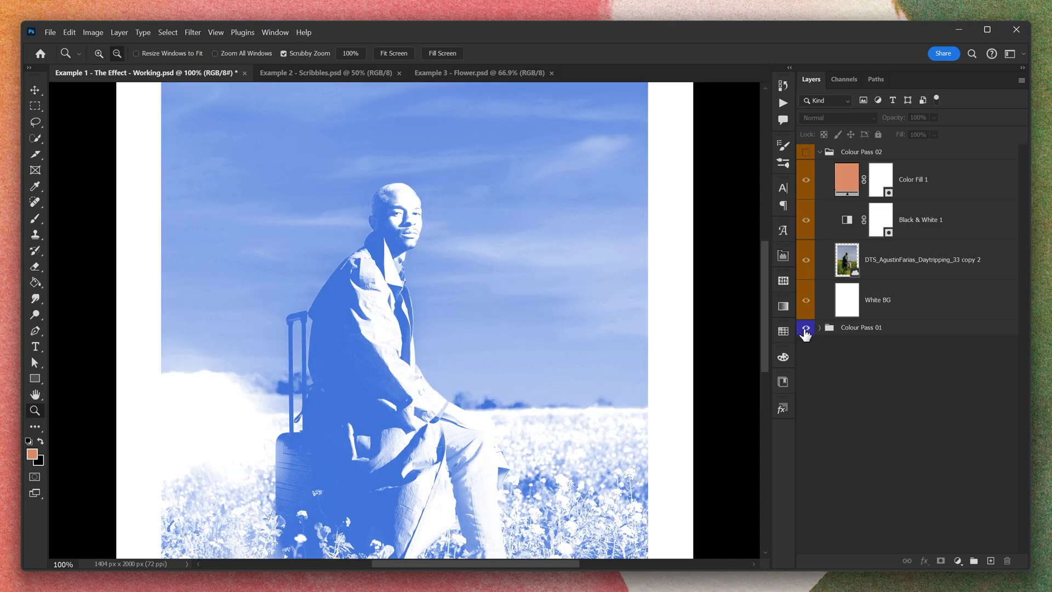
left_click(806, 154)
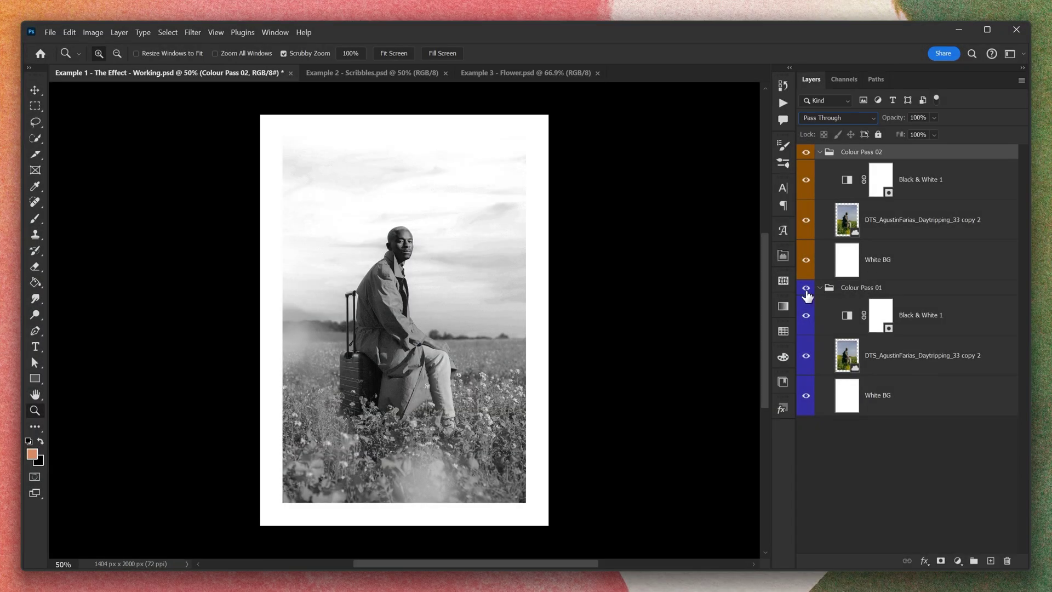
- Apply the Orange layer style from Bracken - Super Riso's Grain (Fine) set to the Colour Pass 02 group
left_click(783, 408)
scroll(676, 332, "down", 3)
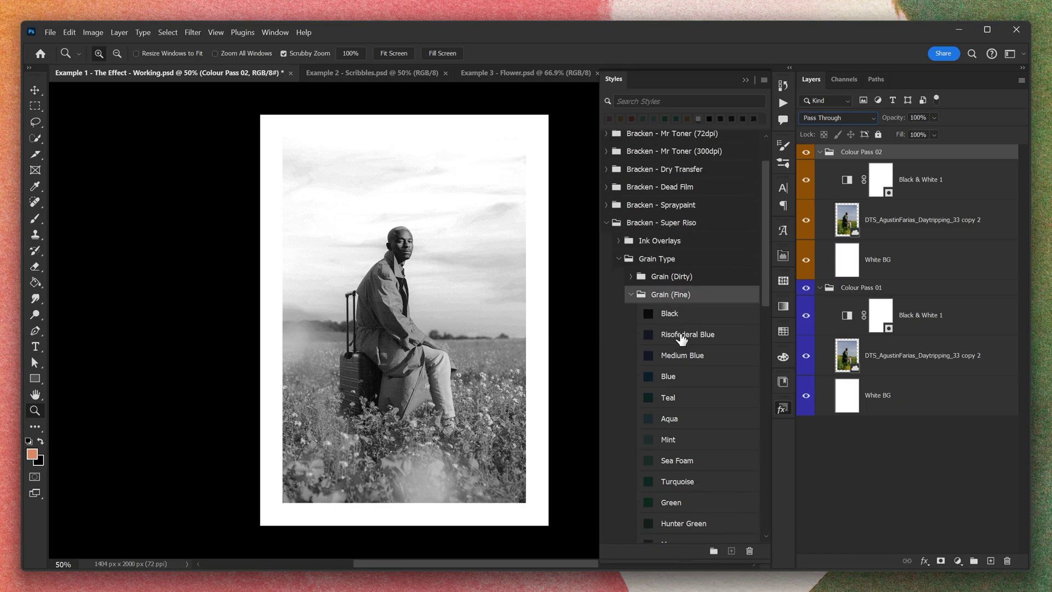
scroll(691, 381, "down", 2)
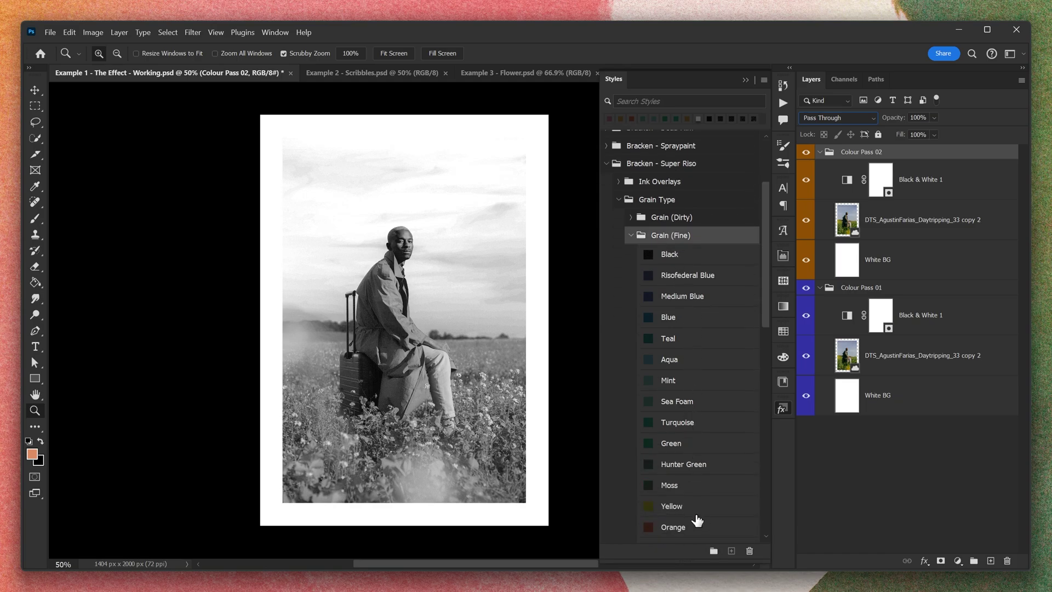
left_click(694, 526)
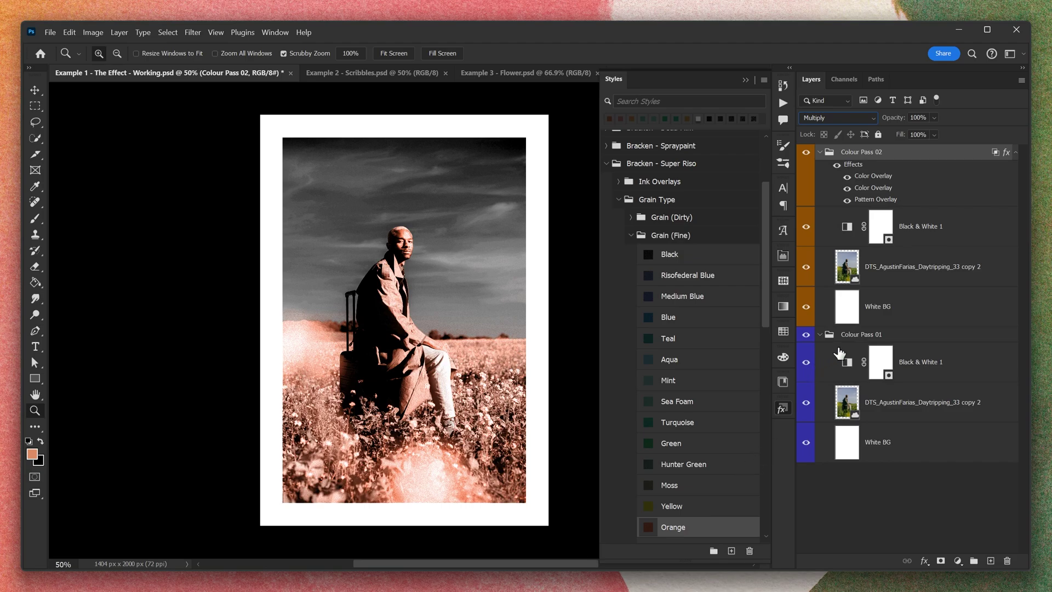
- Apply the Sea Foam layer style from the Grain (Fine) set to the Colour Pass 01 group
left_click(860, 338)
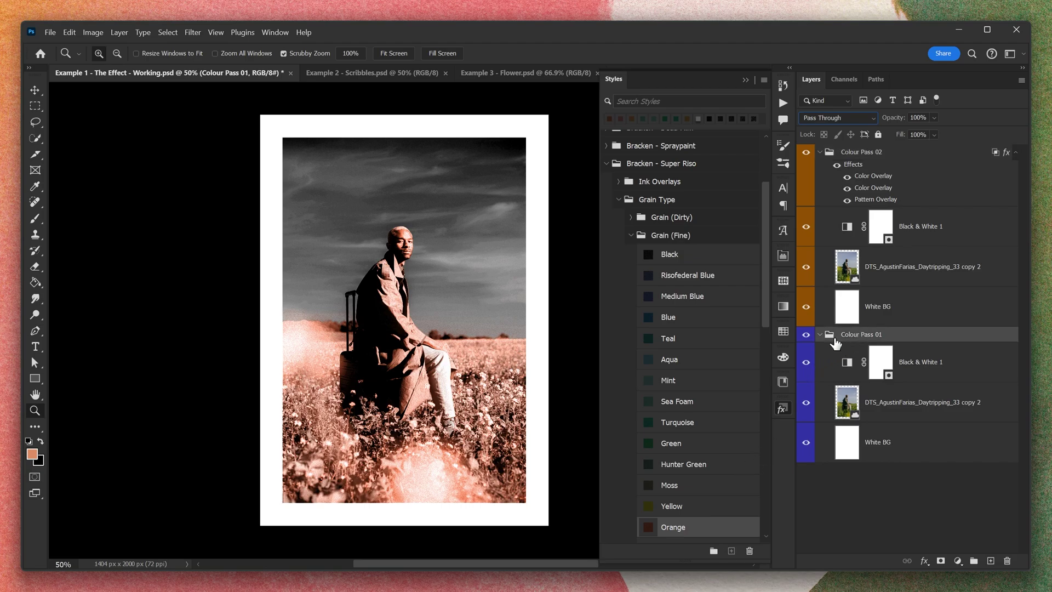
left_click(672, 381)
left_click(677, 402)
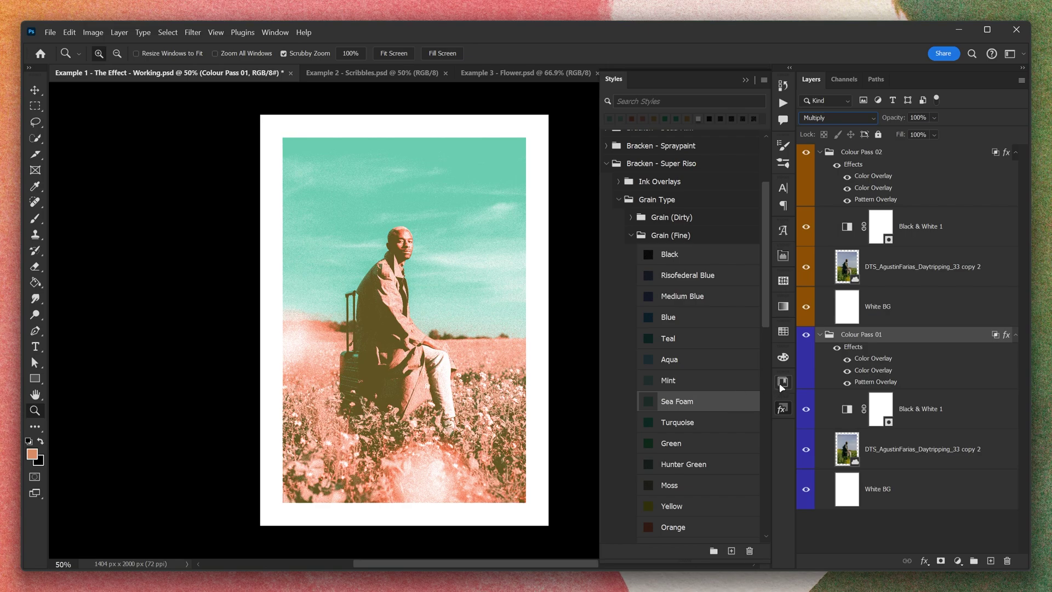
left_click(784, 408)
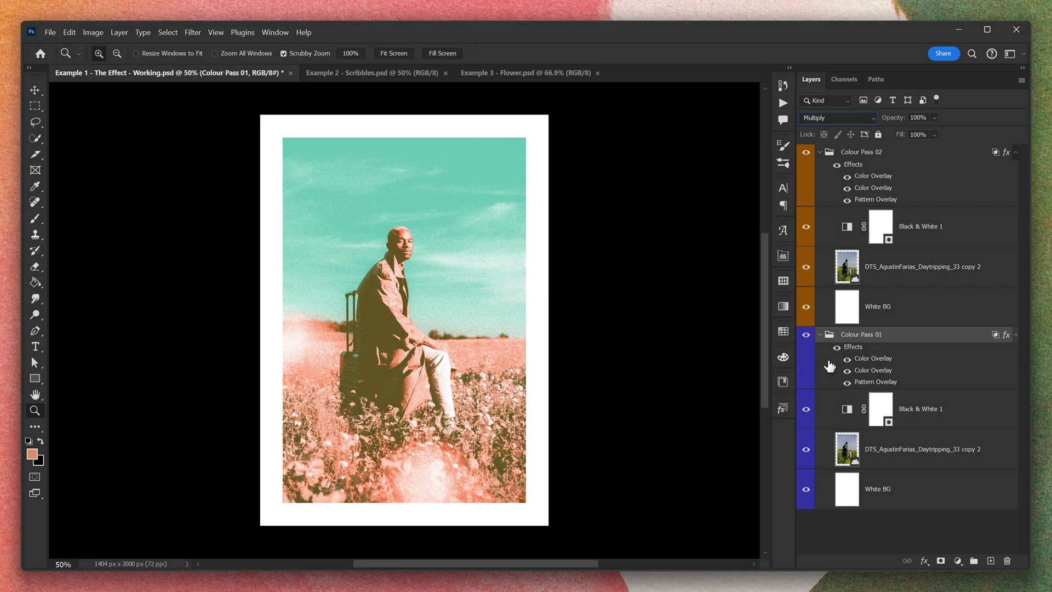
- Set Cyans to -169 and Greens to -200 in the Black & White adjustment of the Colour Pass 01 group
double_click(847, 409)
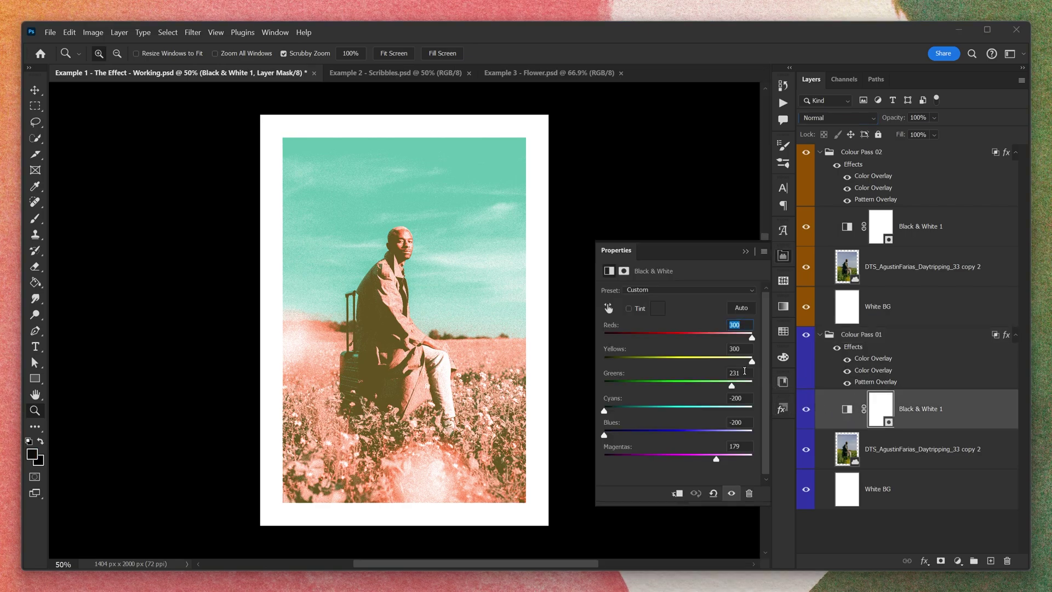
mouse_move(605, 410)
left_mouse_down()
mouse_move(751, 411)
mouse_move(587, 408)
mouse_move(613, 411)
left_mouse_up()
left_click_drag(731, 385, 531, 384)
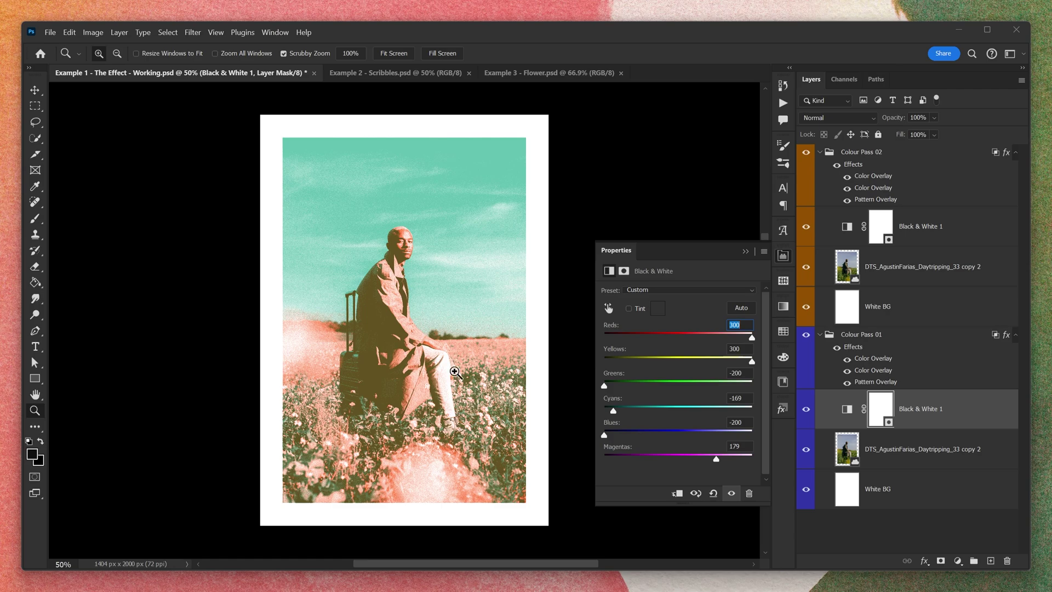
- Inspect the flower field up close, comparing the image with Colour Pass 02 and Colour Pass 01 each hidden and shown, and return to 50% zoom
left_click_drag(431, 391, 465, 372)
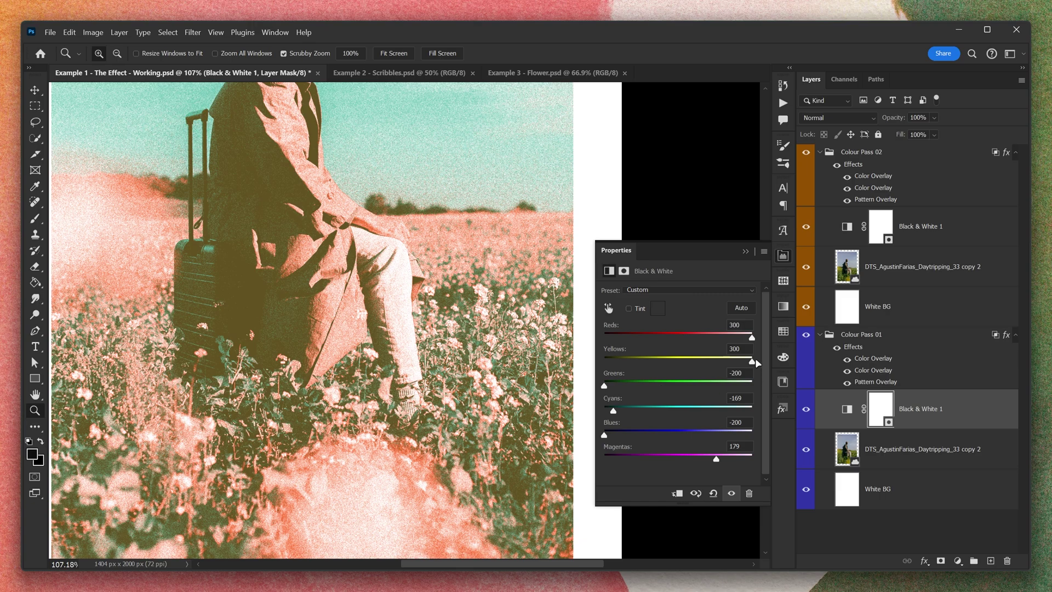
left_click(806, 153)
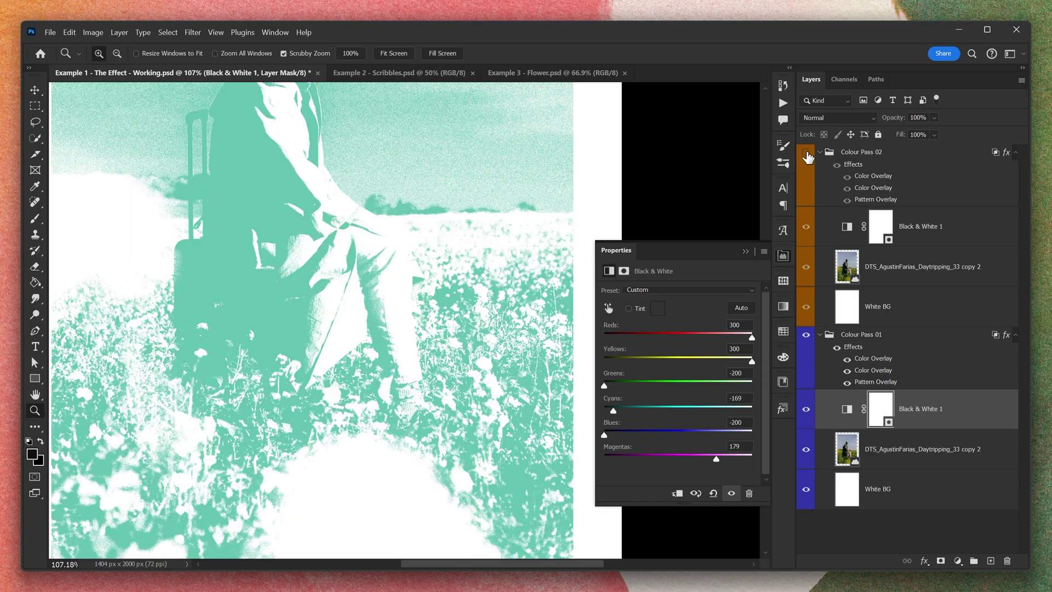
left_click(806, 153)
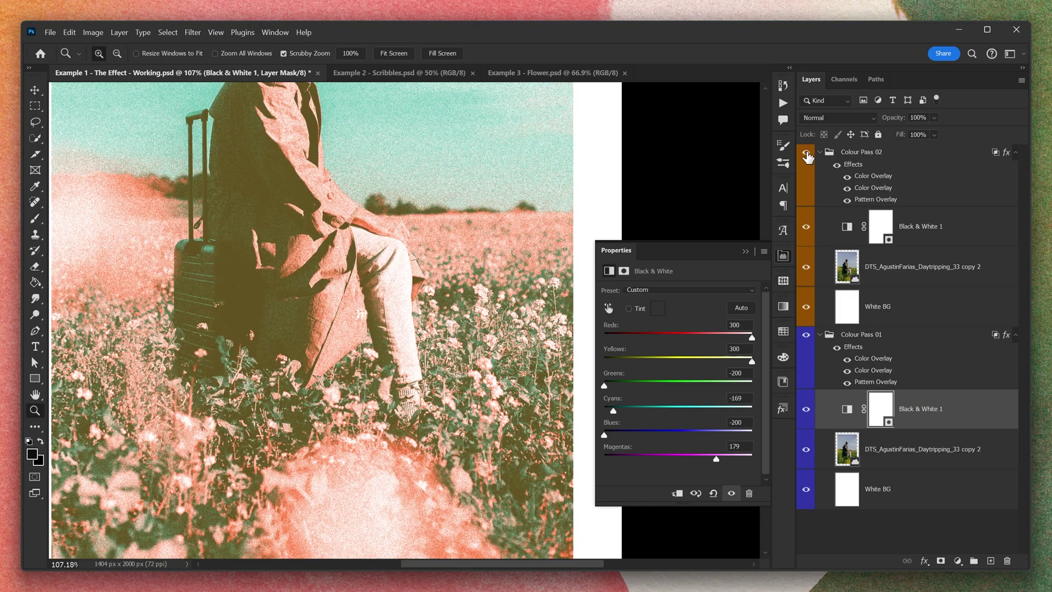
left_click(807, 336)
left_click(808, 336)
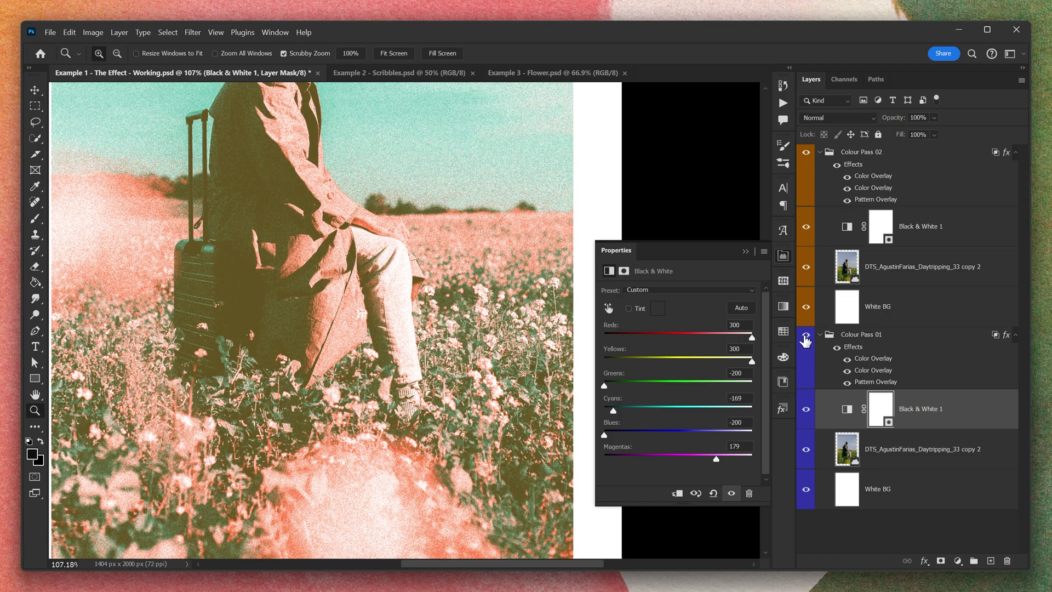
right_click(421, 335)
left_click(443, 341)
right_click(443, 341)
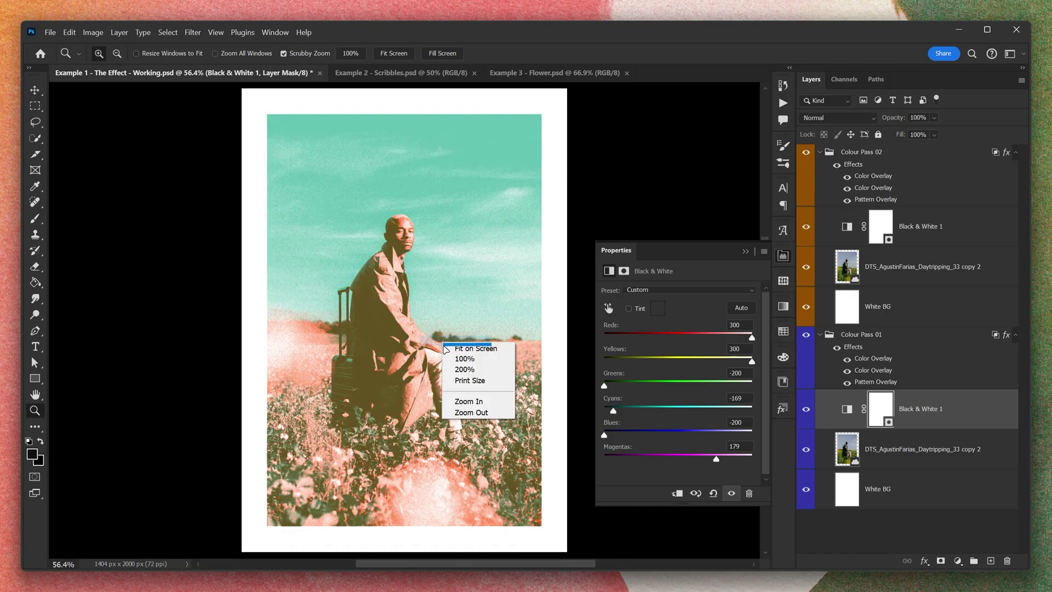
left_click(470, 410)
left_click(856, 531)
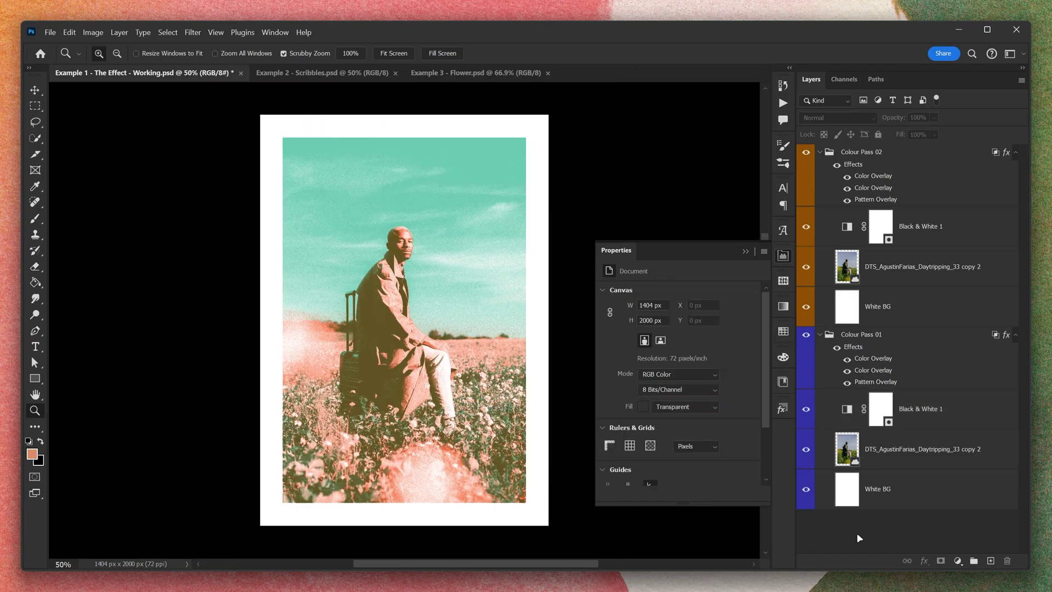
left_click(780, 282)
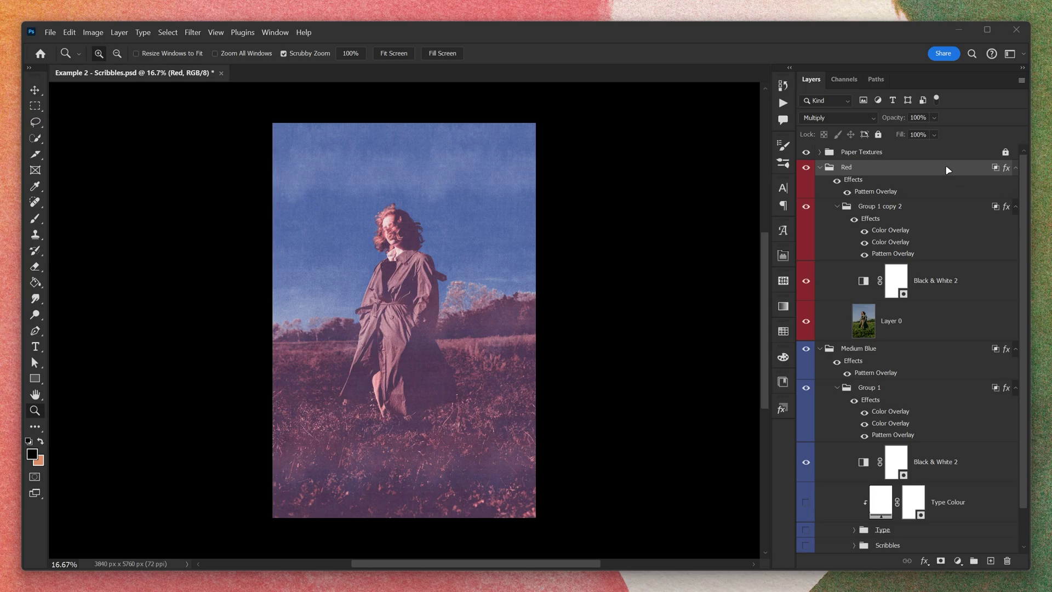
- Compare the Red and Medium Blue colour groups in Example 2 - Scribbles, each shown in isolation, and bring both back into view
left_click(806, 169, "alt")
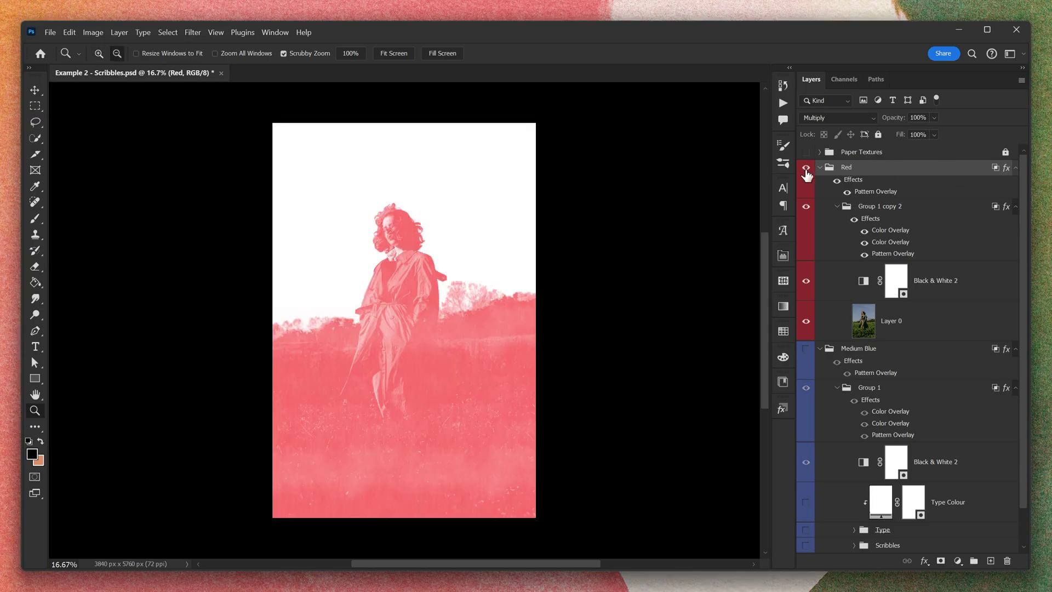
left_click(805, 351, "alt")
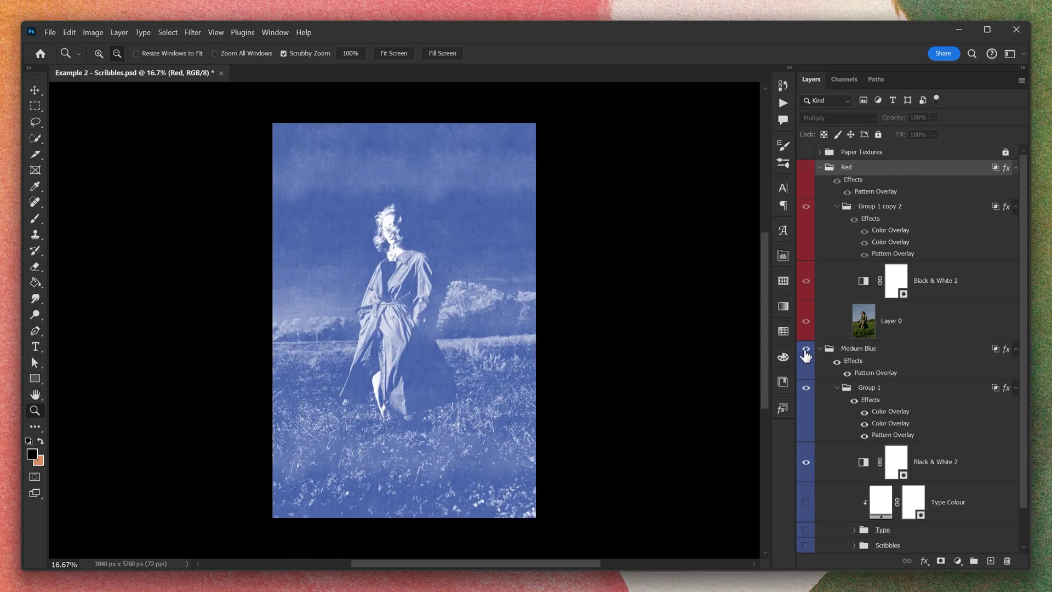
left_click(806, 166)
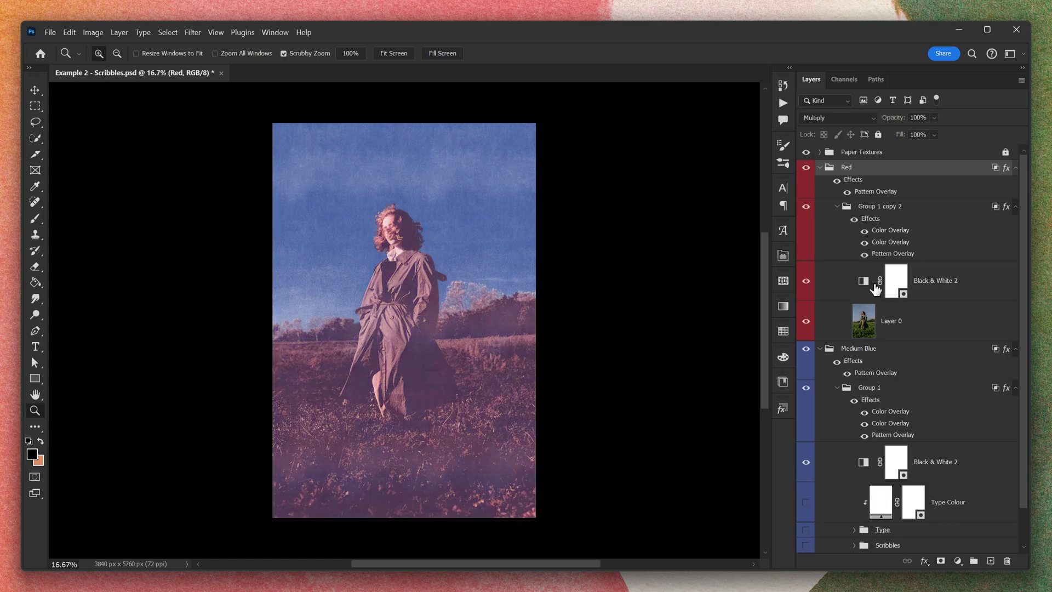
- Make the Scribbles group, beneath the Black & White 2 adjustment in the Medium Blue pass, visible on the portrait
scroll(880, 367, "down", 2)
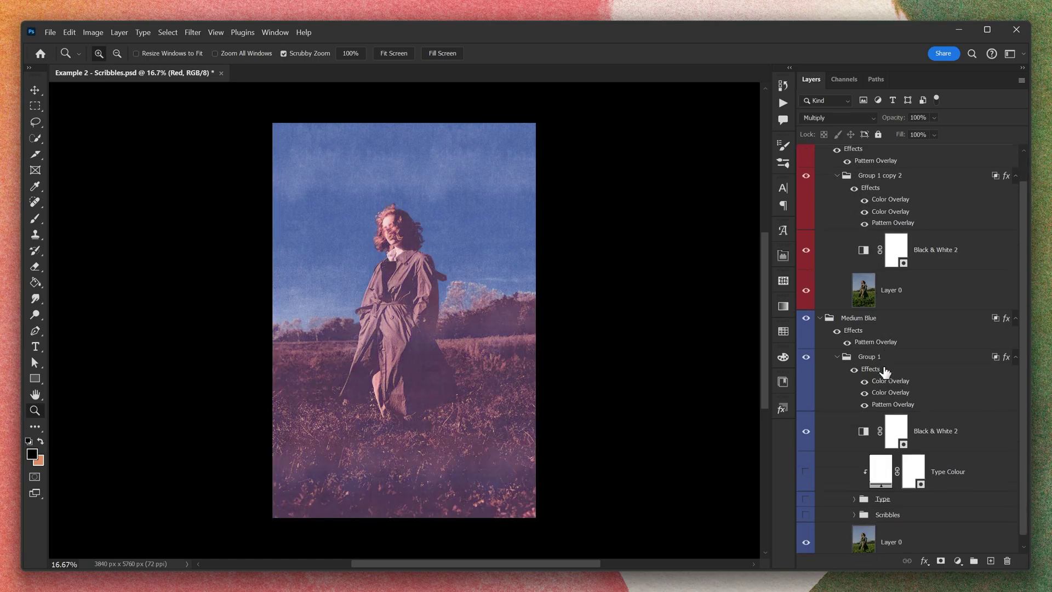
left_click(384, 242)
left_click(956, 433)
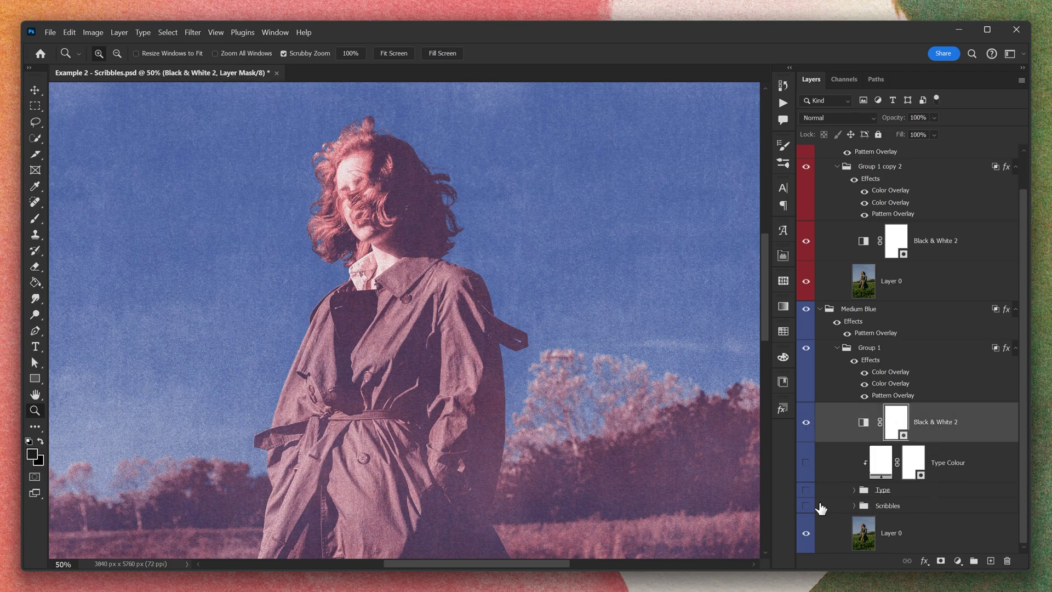
left_click(864, 431)
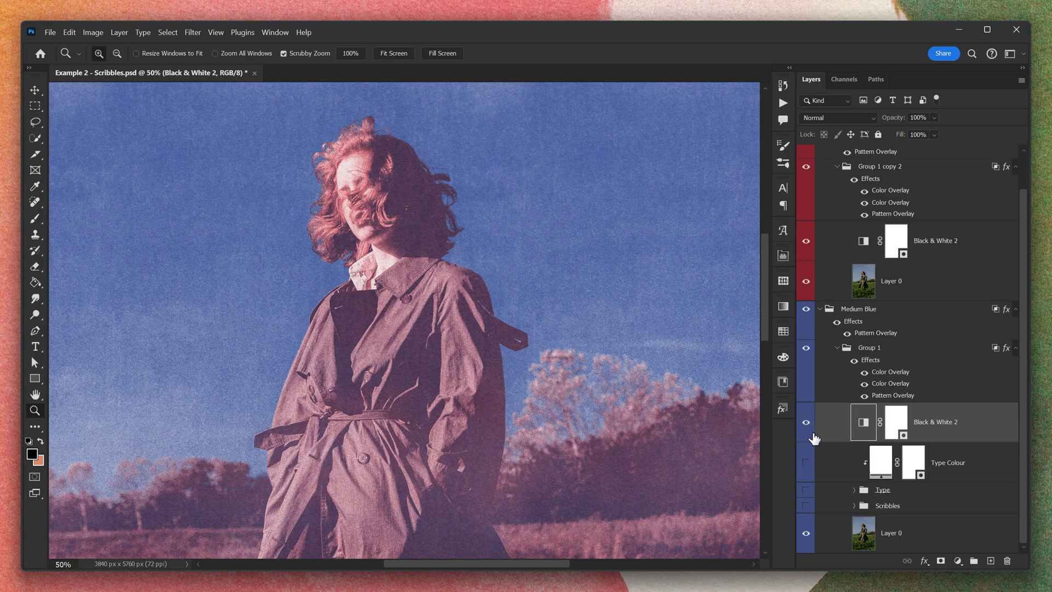
left_click(855, 506)
left_click(887, 510)
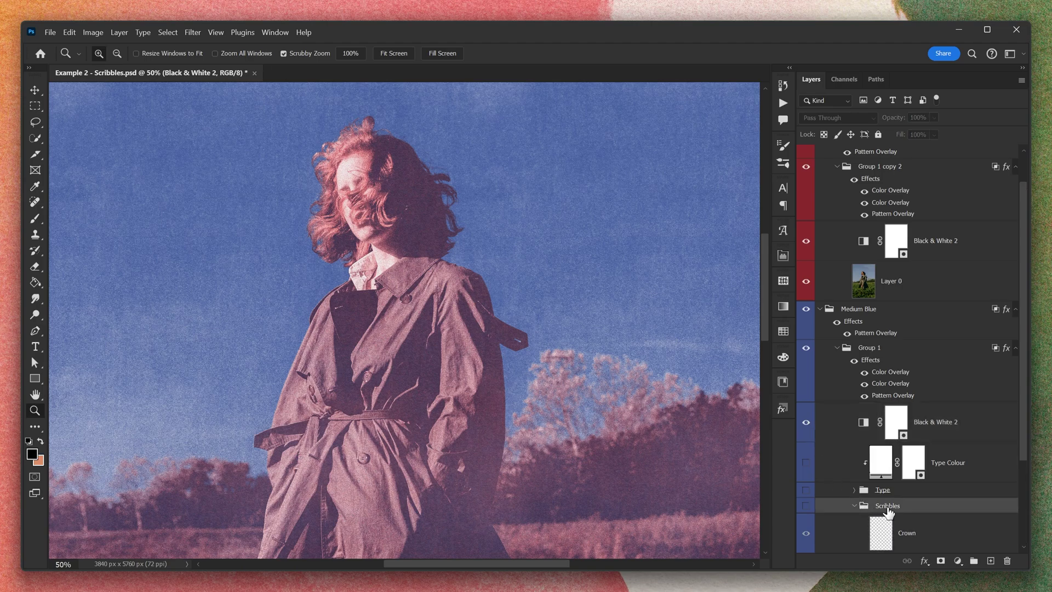
left_click(855, 505)
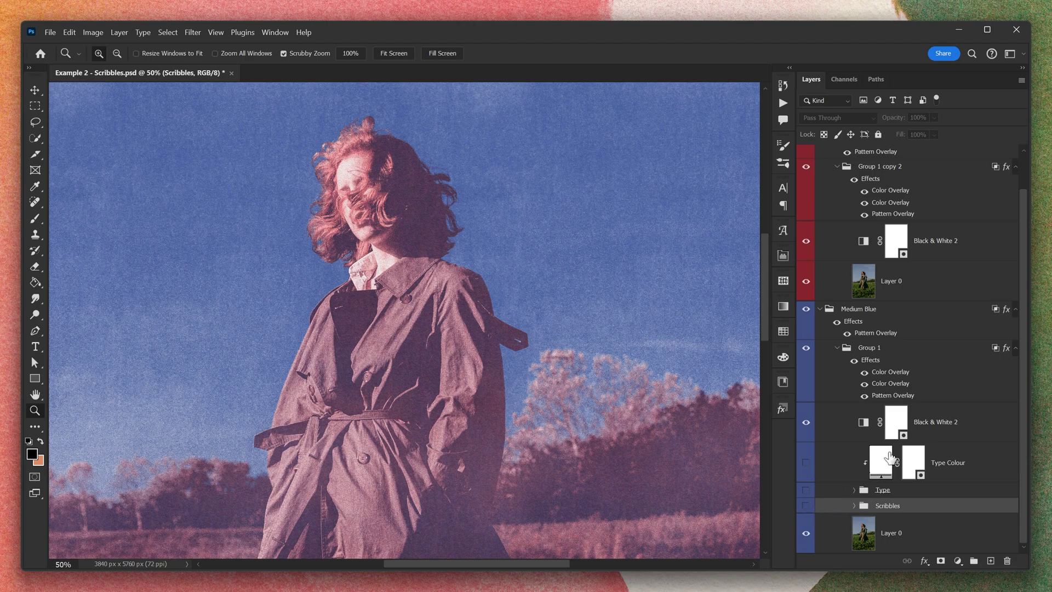
left_click(806, 506)
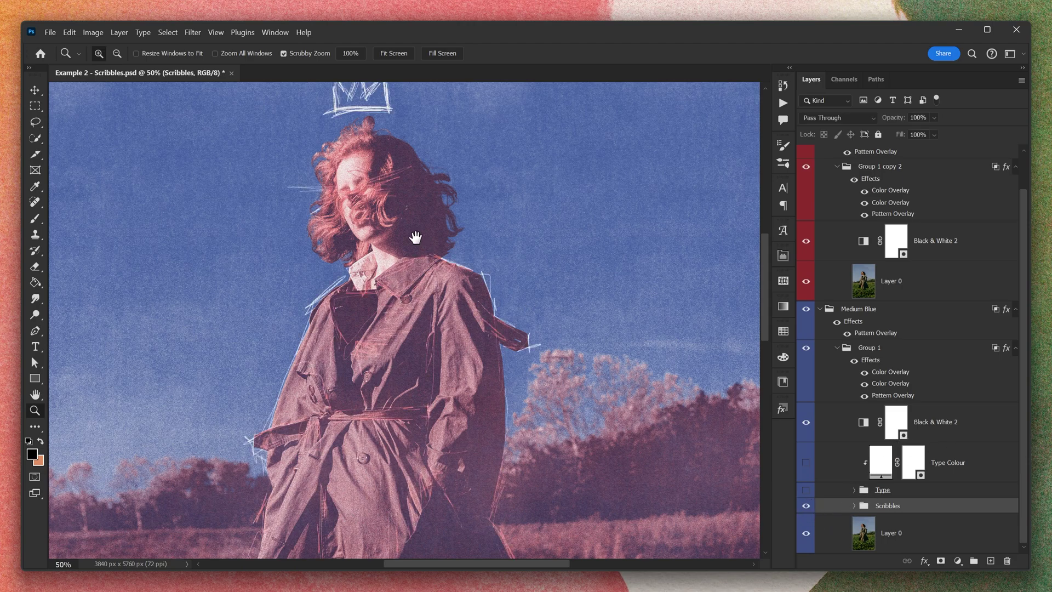
- Examine the scribbles over the crown, coat, belt and face at 100% zoom
left_click_drag(413, 238, 426, 281)
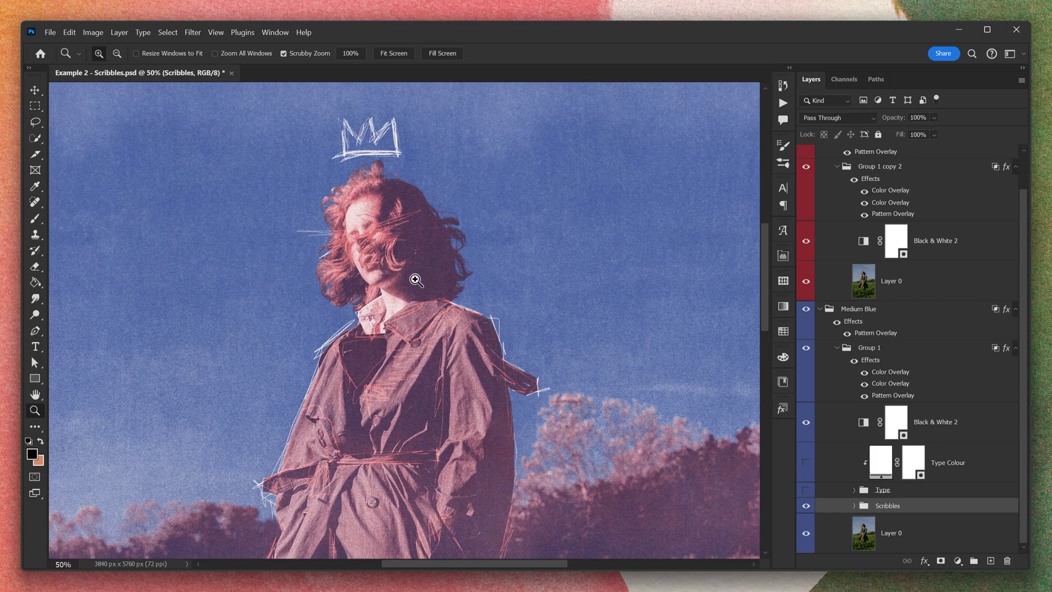
right_click(382, 236)
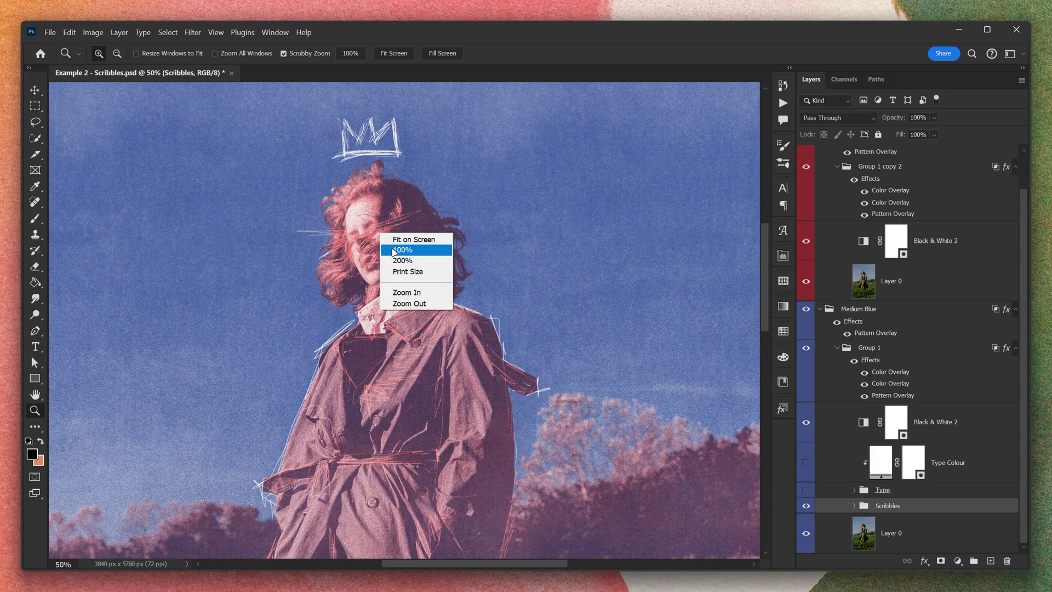
left_click(395, 252)
left_click_drag(495, 413, 475, 282)
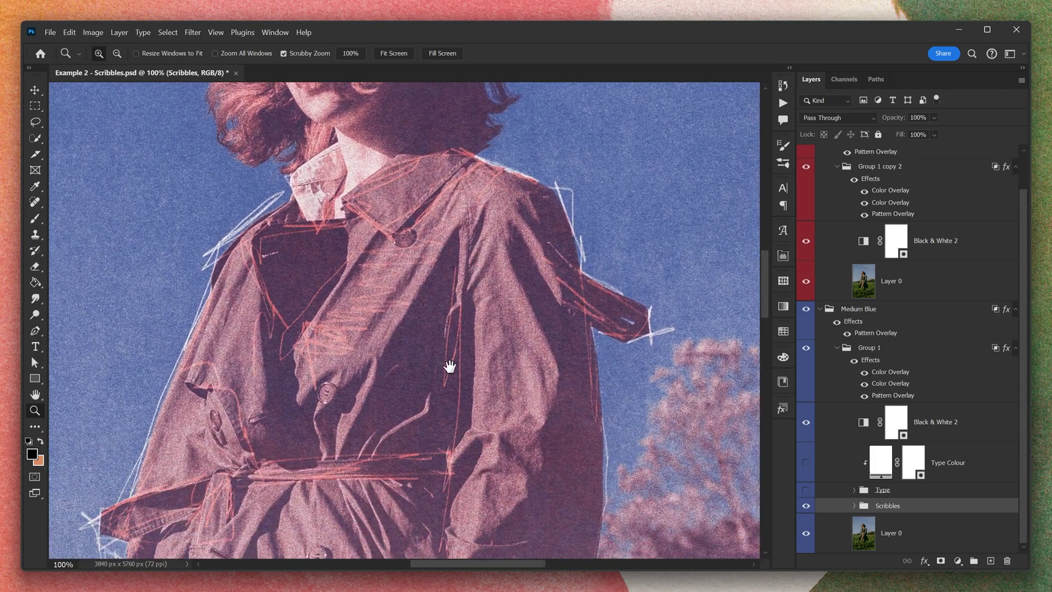
mouse_move(379, 462)
left_mouse_down()
mouse_move(414, 403)
mouse_move(443, 305)
left_mouse_up()
left_click_drag(496, 483, 481, 317)
left_click_drag(630, 366, 634, 321)
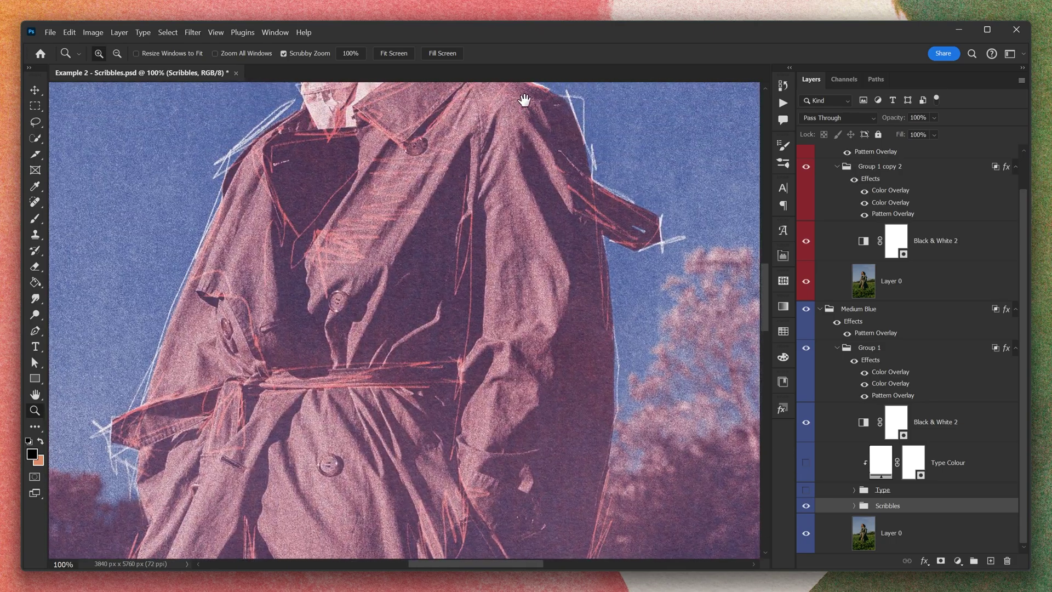
left_click_drag(521, 99, 564, 411)
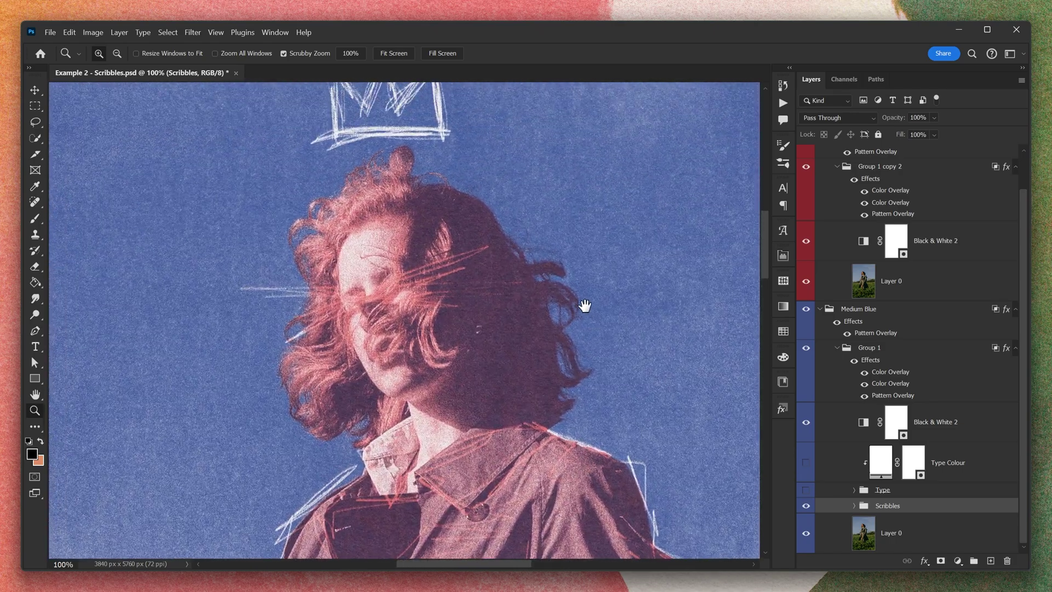
- Move the Crown layer in the Scribbles group slightly upward to X 1781.50, Y 1360.00 px with Free Transform
left_click(856, 505)
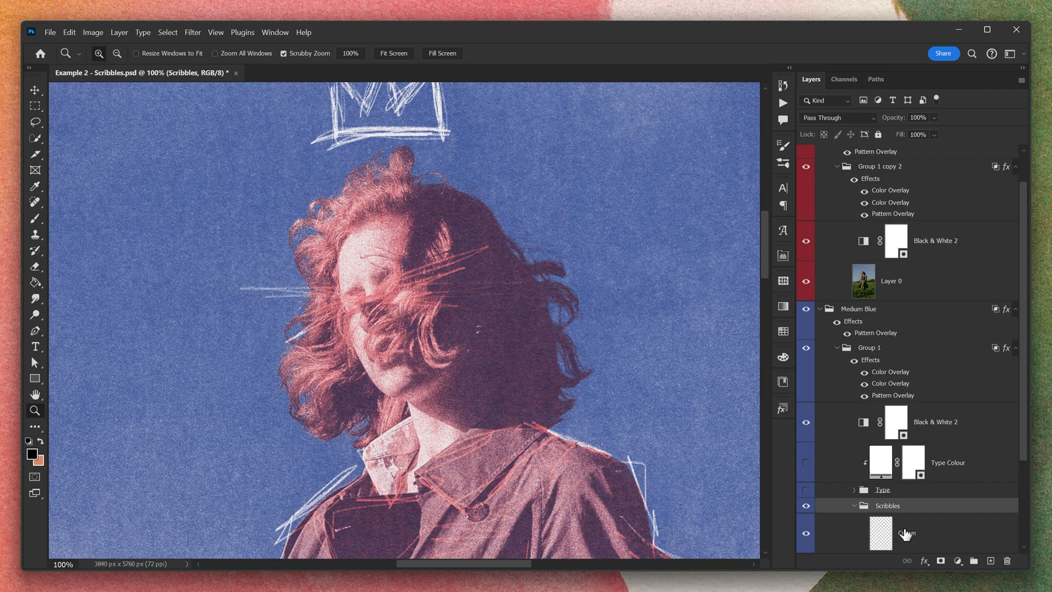
left_click(905, 535)
left_click(806, 486)
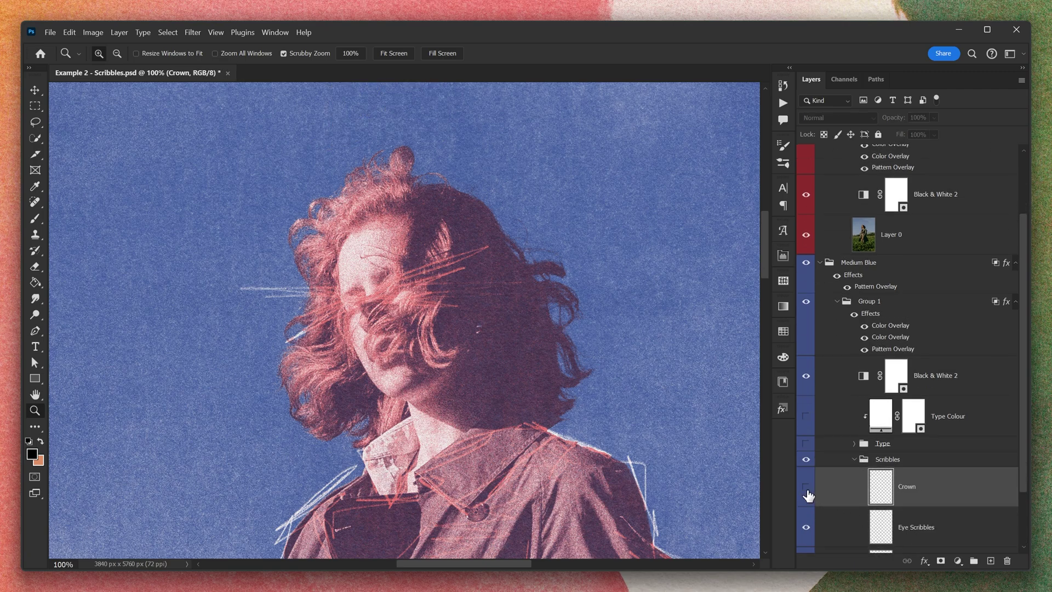
left_click(806, 487)
key("ctrl+t")
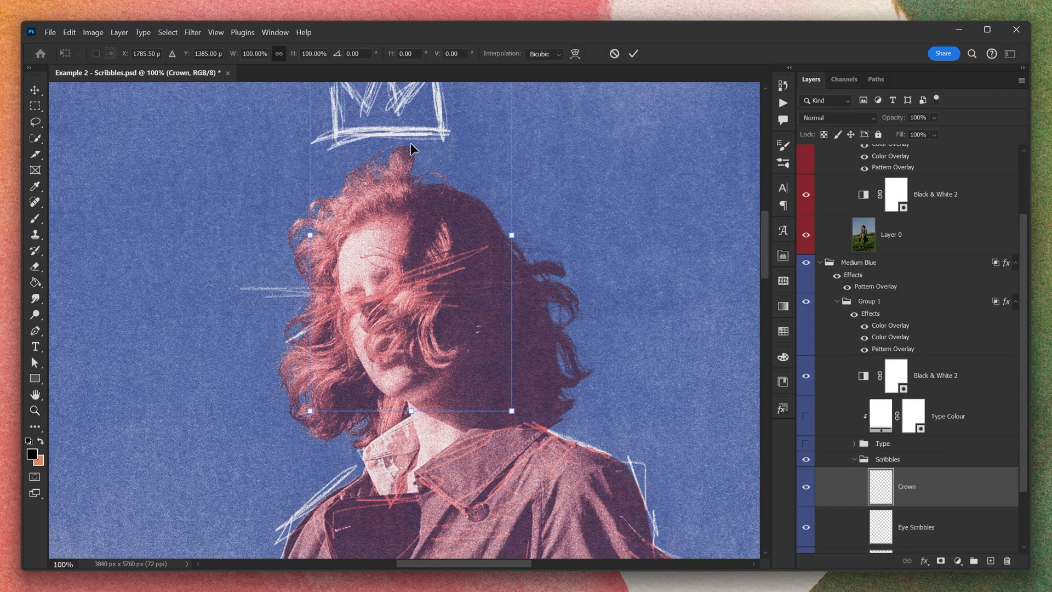
left_click_drag(395, 133, 369, 130)
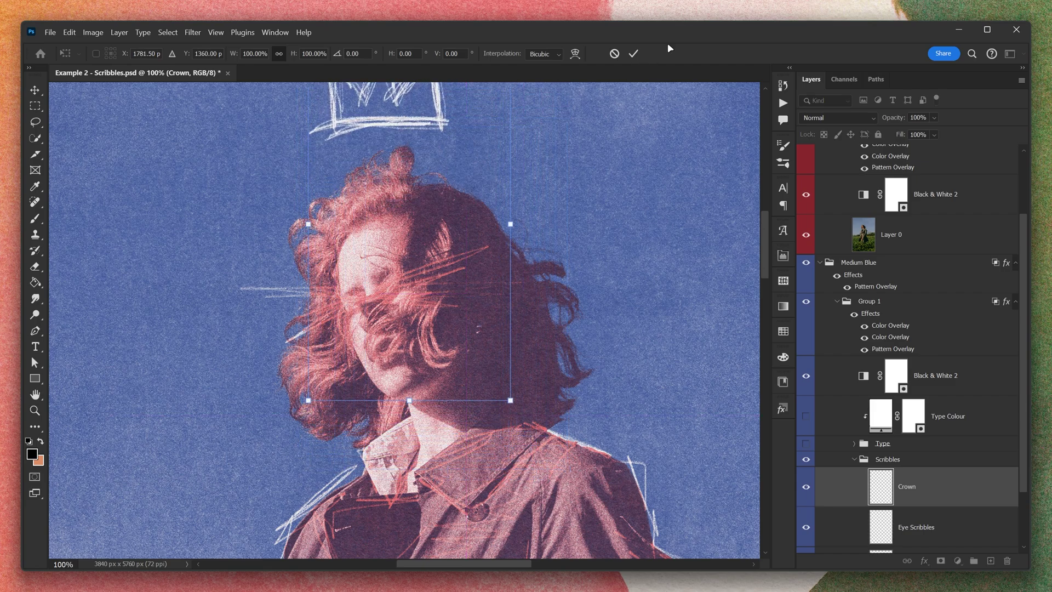
left_click(634, 54)
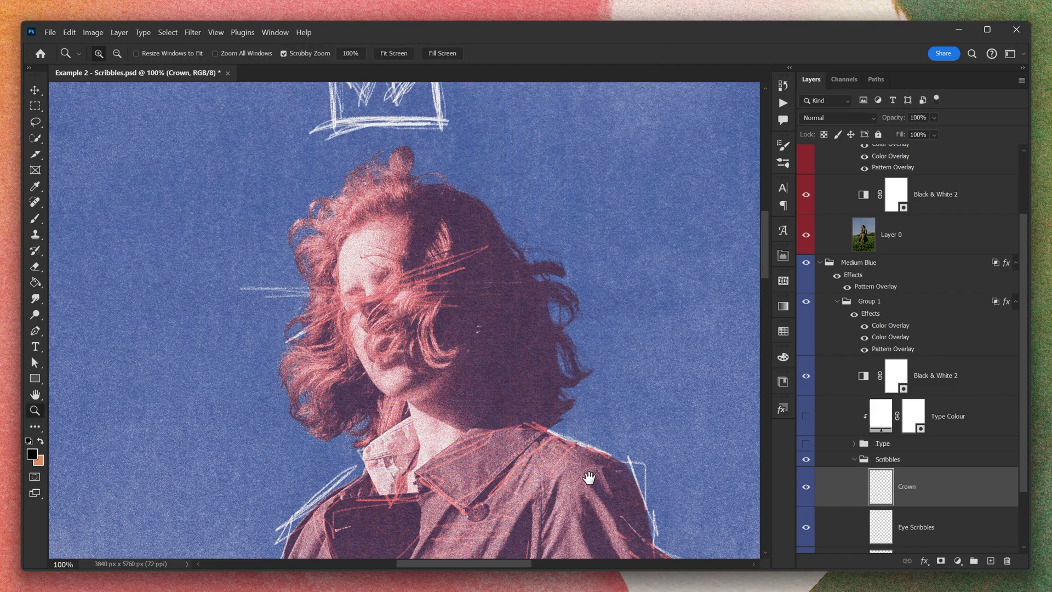
- Hide the Red group and examine the Scribbles layers within the Medium Blue pass alone
left_click_drag(590, 482, 563, 302)
scroll(890, 302, "up", 3)
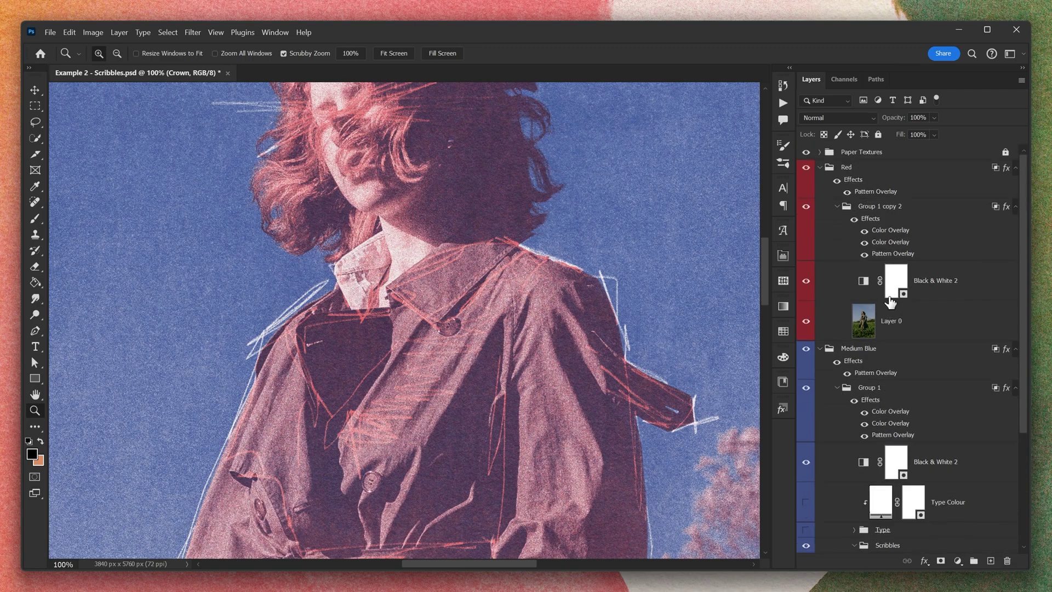
left_click(806, 168)
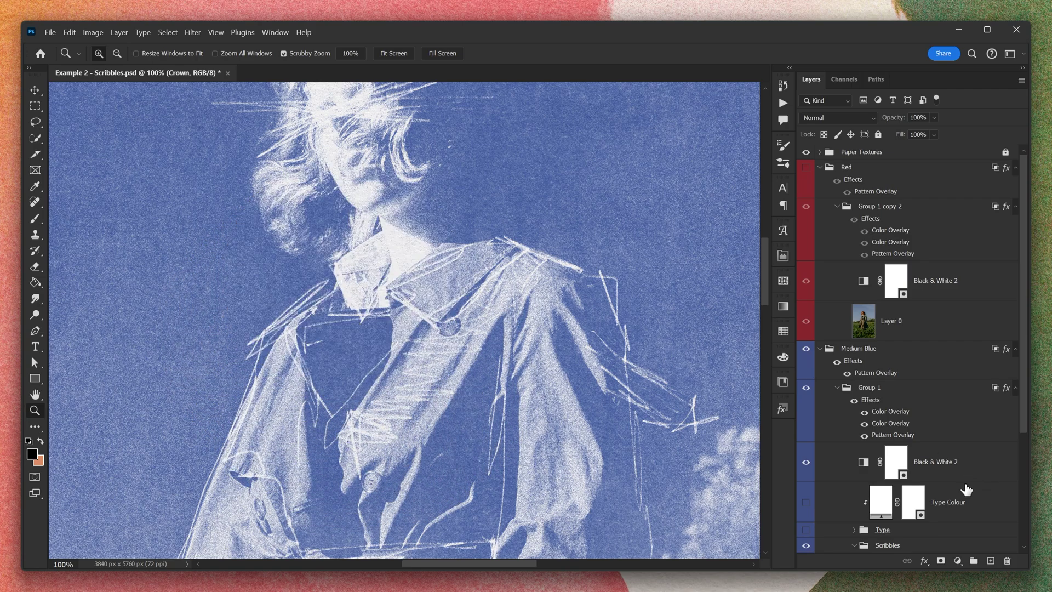
scroll(966, 489, "down", 5)
left_click(931, 475)
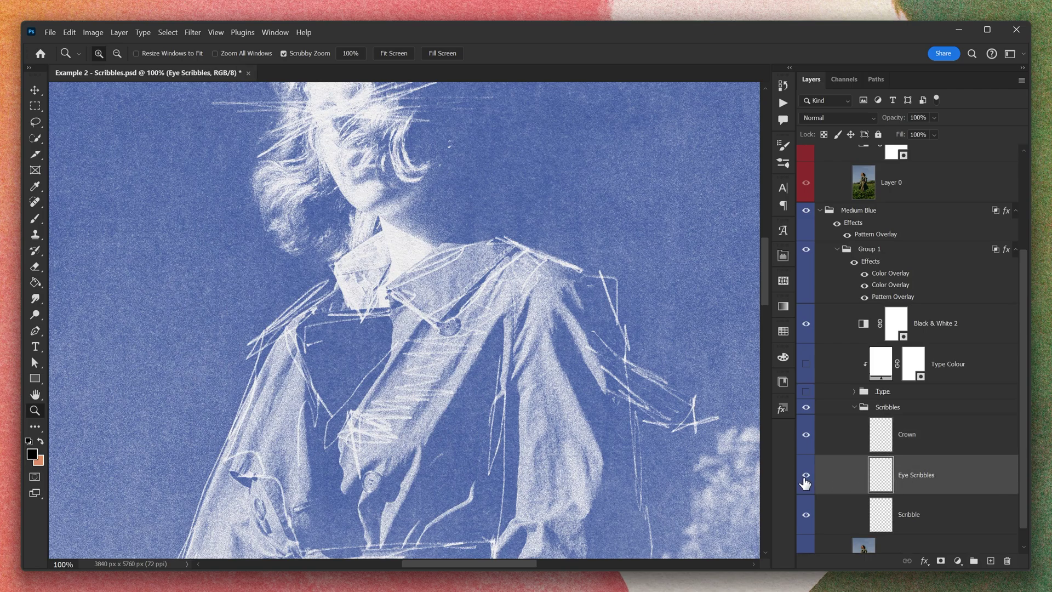
- Invert the Scribble layer's colours to preview dark strokes, and invert them back to white
left_click(907, 507)
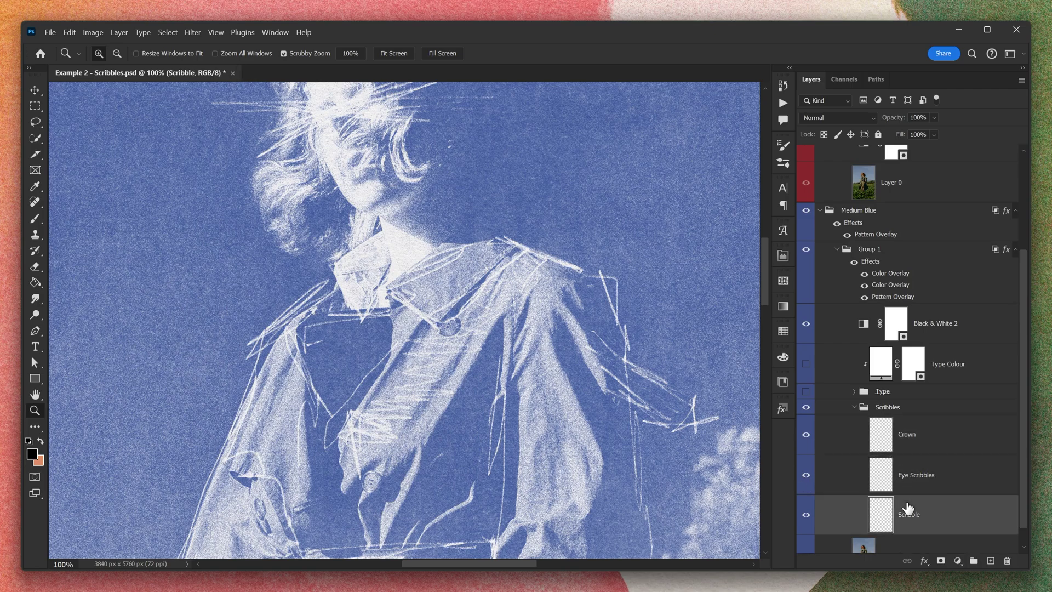
key("ctrl+i")
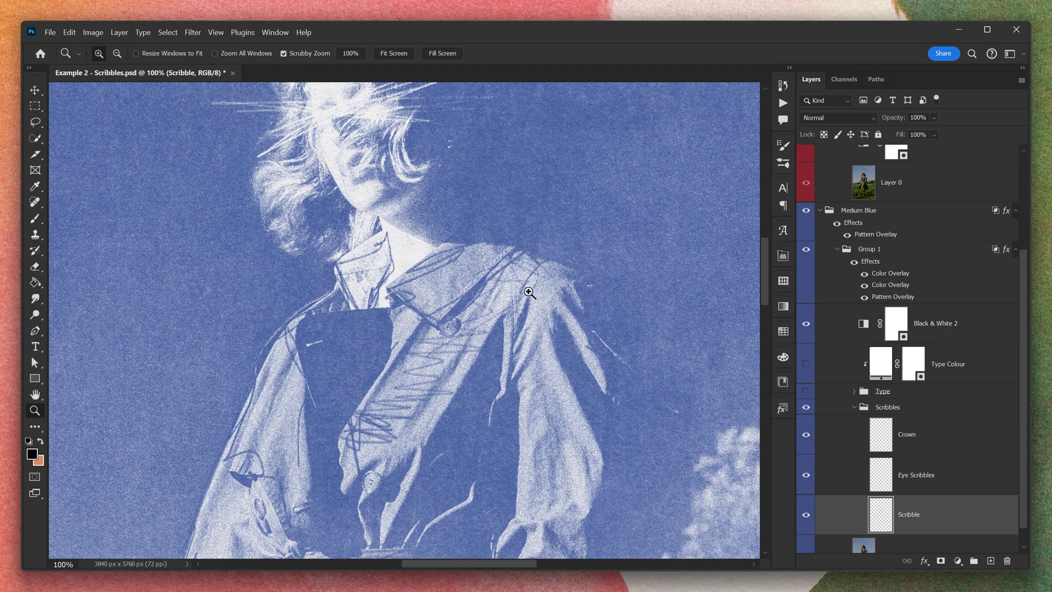
key("ctrl+i")
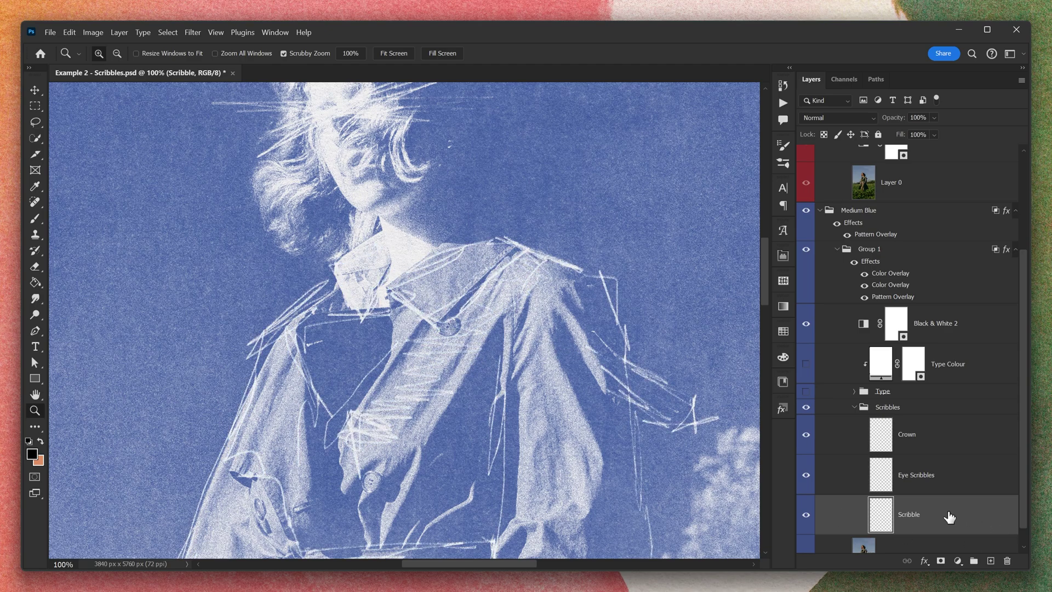
scroll(847, 309, "up", 5)
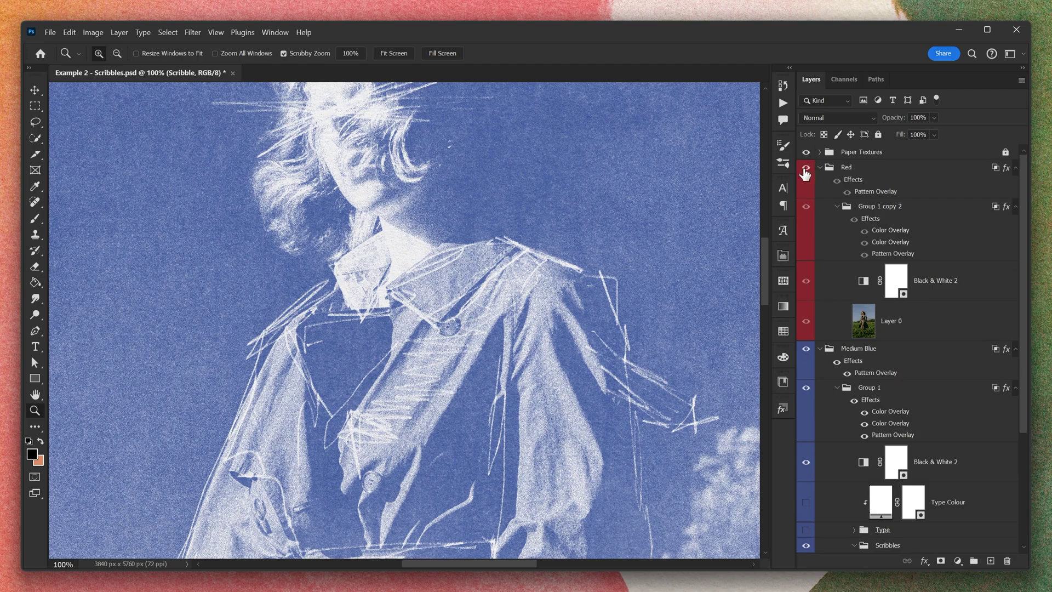
- Show the Red group again and duplicate the Eye Scribbles layer into it, directly above its Layer 0 photo
left_click(805, 169)
left_click(885, 323)
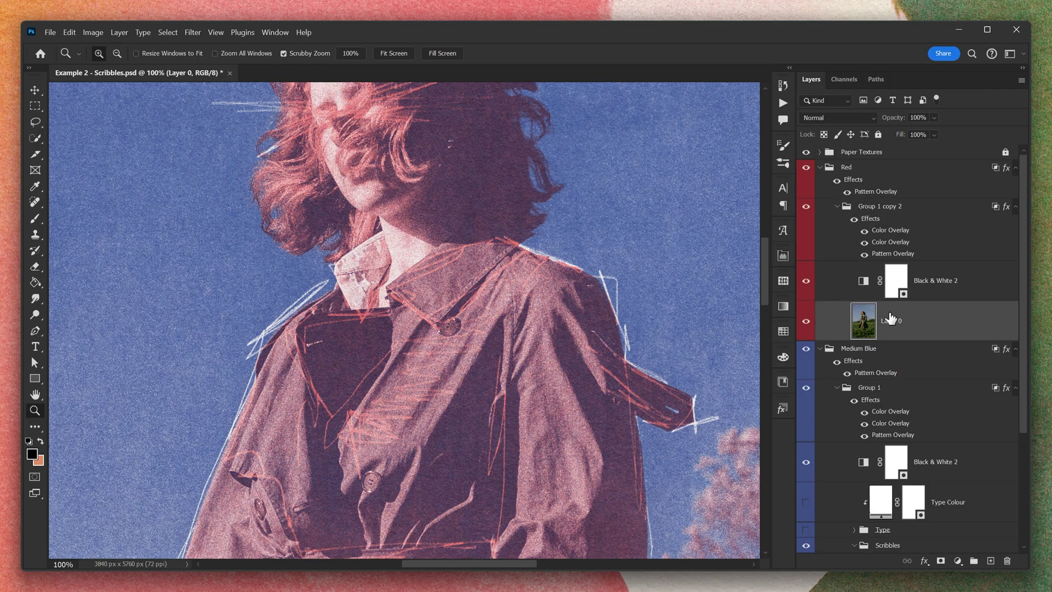
scroll(940, 404, "down", 3)
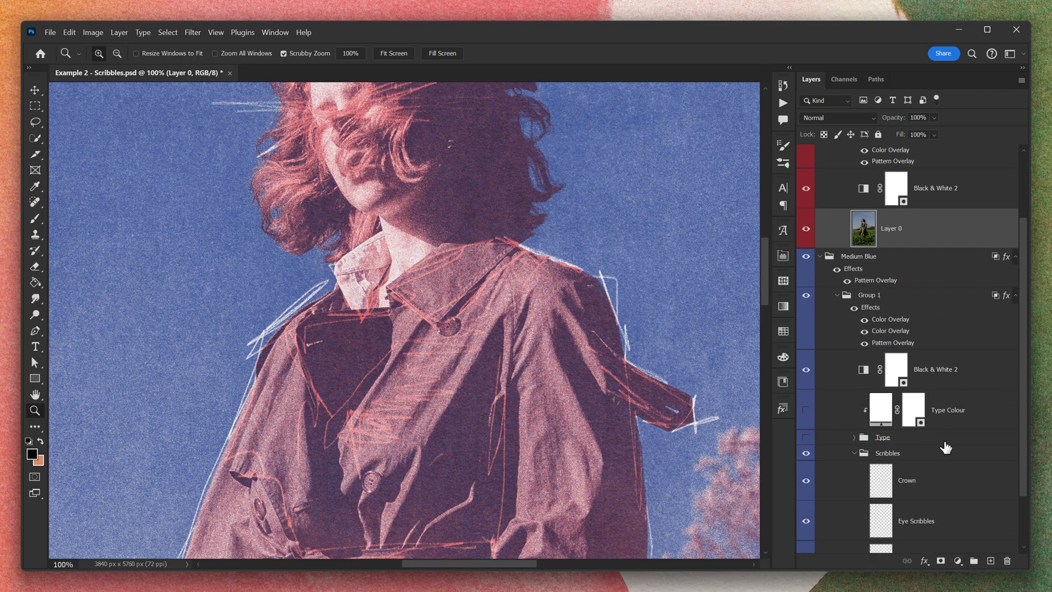
mouse_move(921, 527)
left_mouse_down()
mouse_move(912, 523)
mouse_move(911, 226)
left_mouse_up()
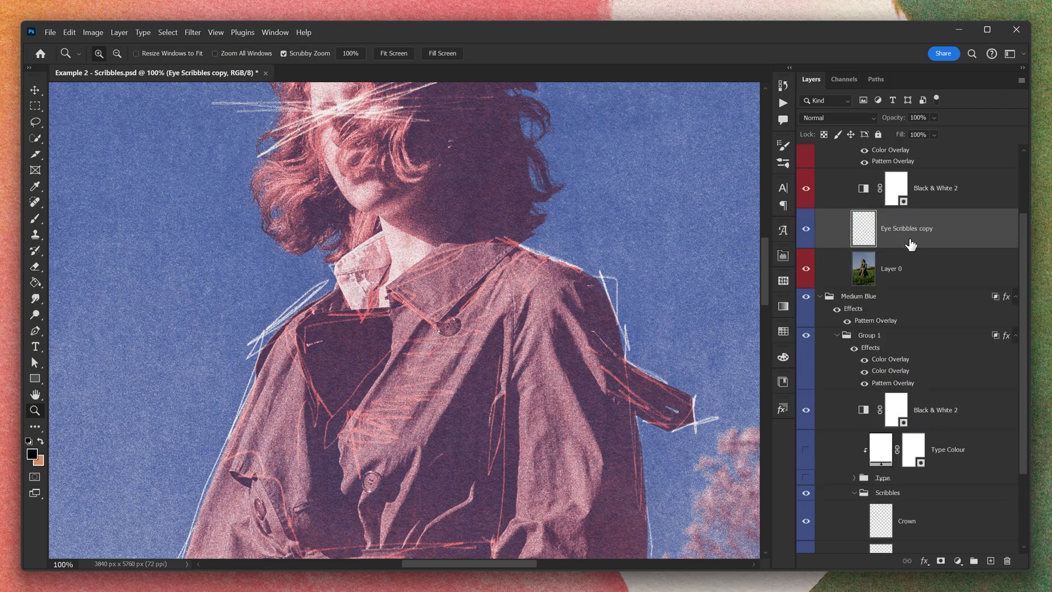
mouse_move(568, 207)
left_mouse_down()
mouse_move(563, 272)
mouse_move(594, 348)
left_mouse_up()
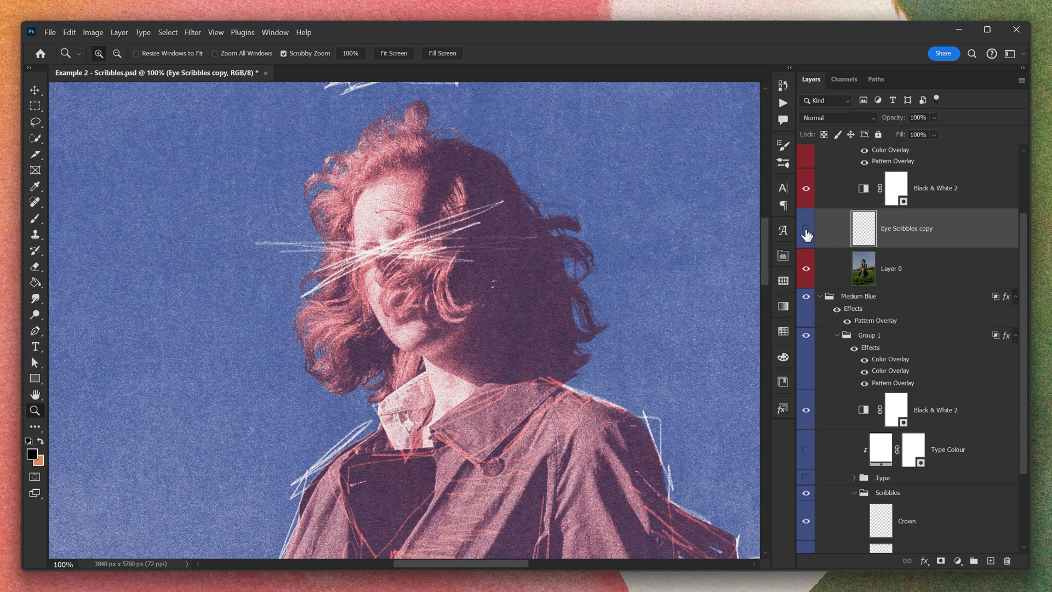
- Compare the face with Eye Scribbles copy and the original Eye Scribbles layer each hidden and shown
left_click(806, 229)
left_click(806, 231)
scroll(848, 514, "down", 2)
left_click(806, 516)
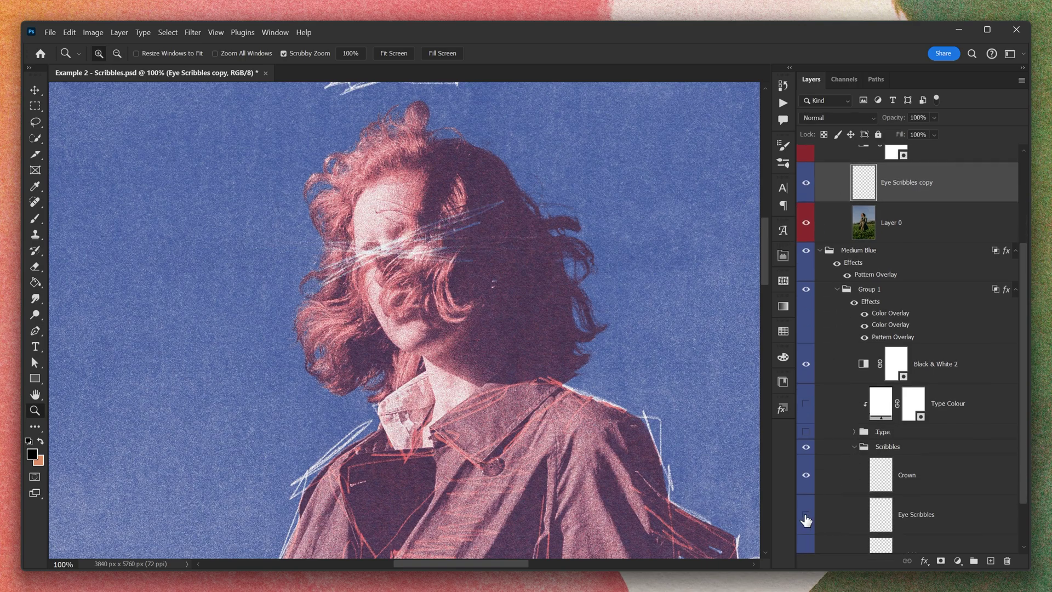
left_click(806, 517)
scroll(825, 430, "up", 3)
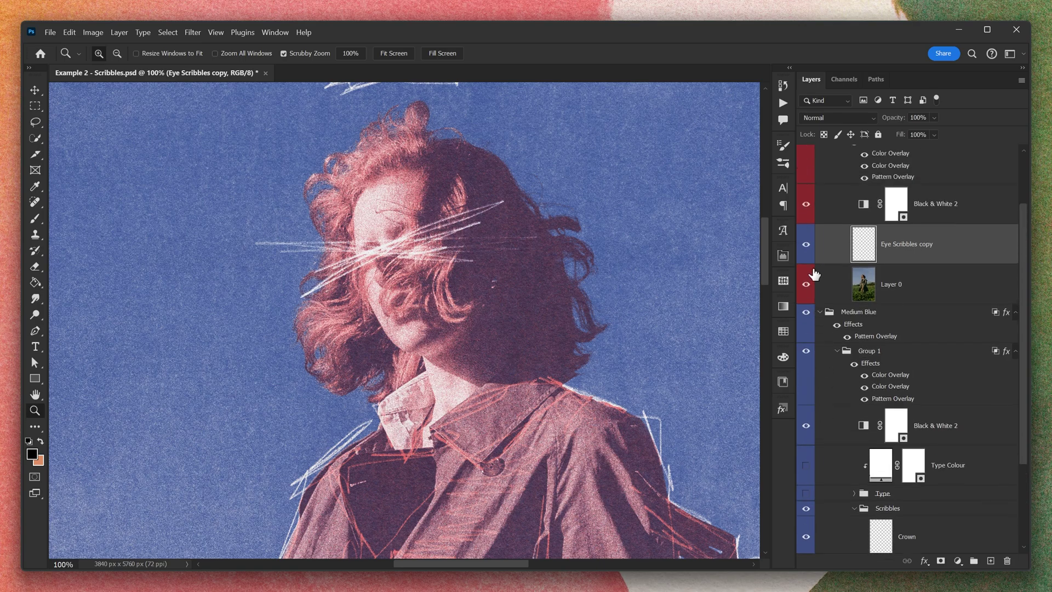
left_click(806, 245)
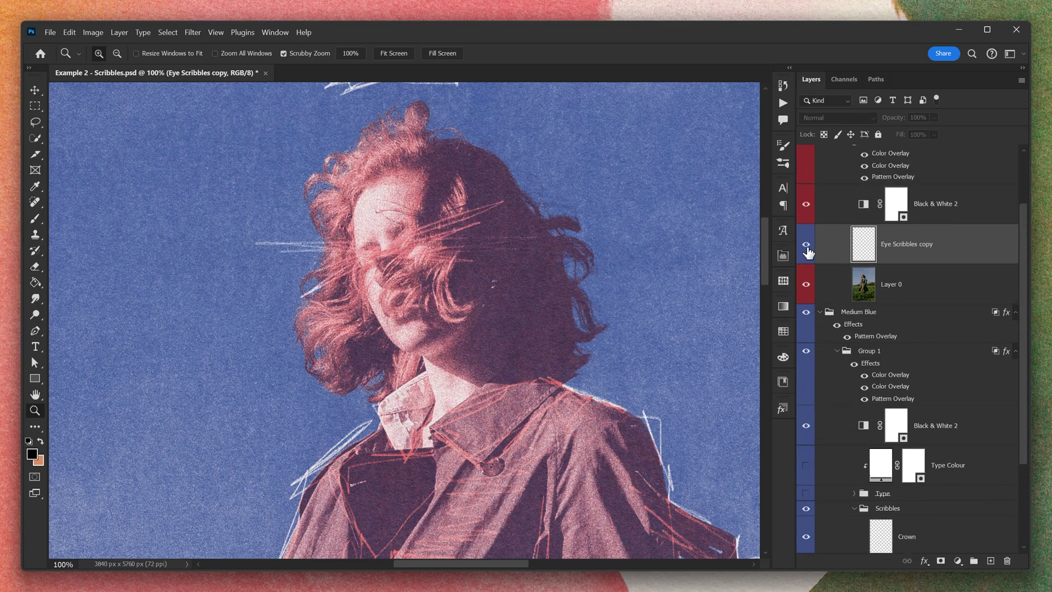
left_click(806, 244)
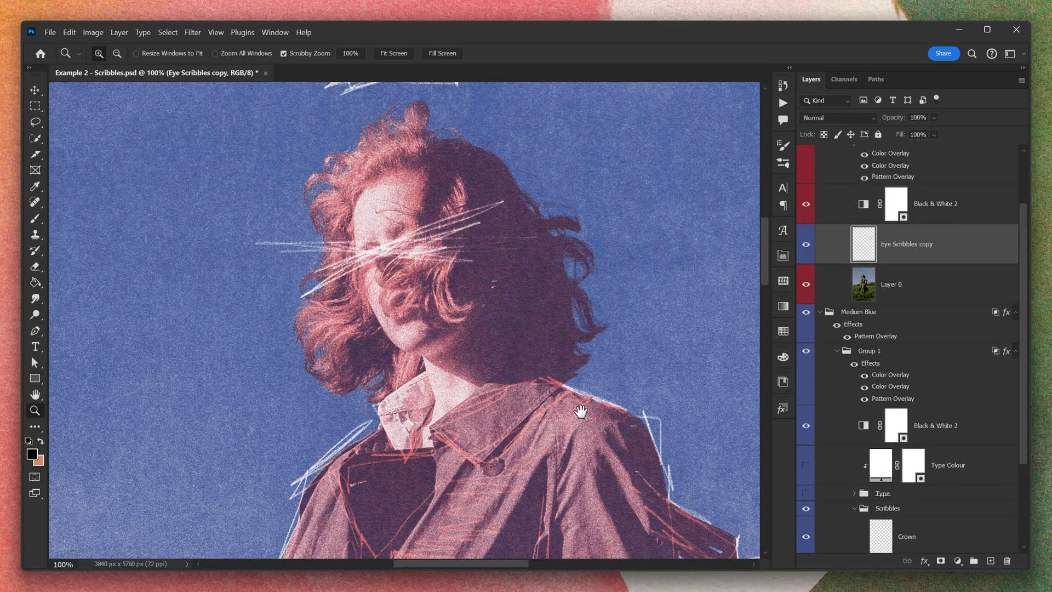
- Show the Type group and the Type Colour fill layer in the Medium Blue pass
left_click_drag(581, 411, 508, 335)
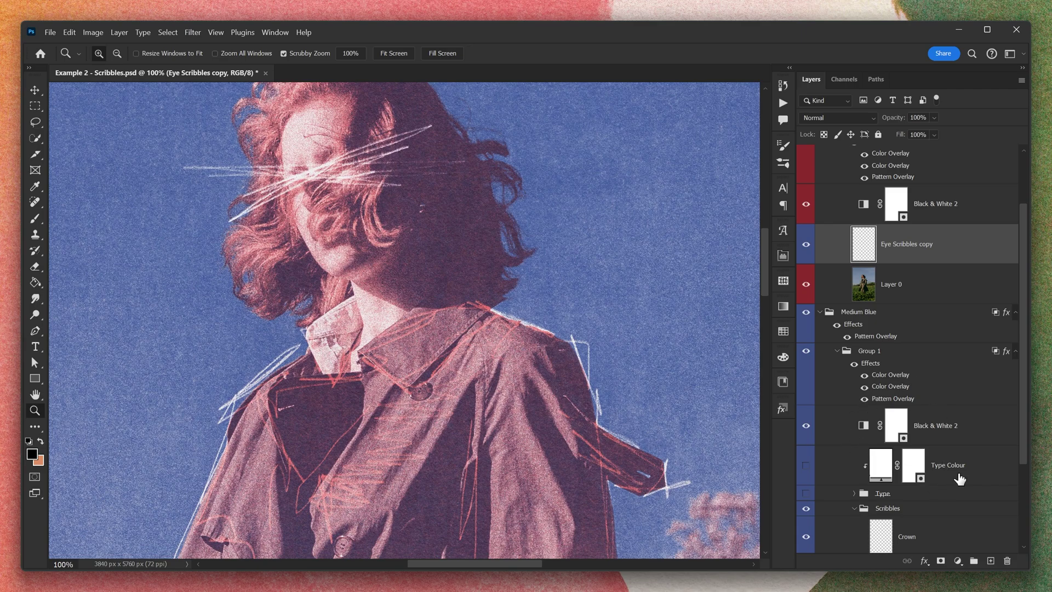
left_click(806, 464)
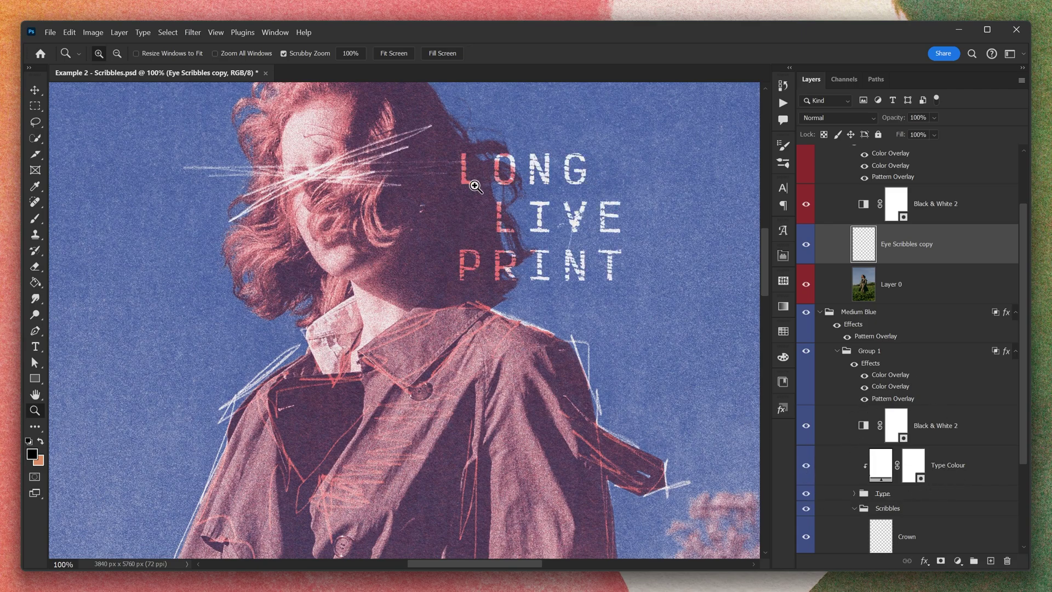
left_click_drag(663, 342, 656, 380)
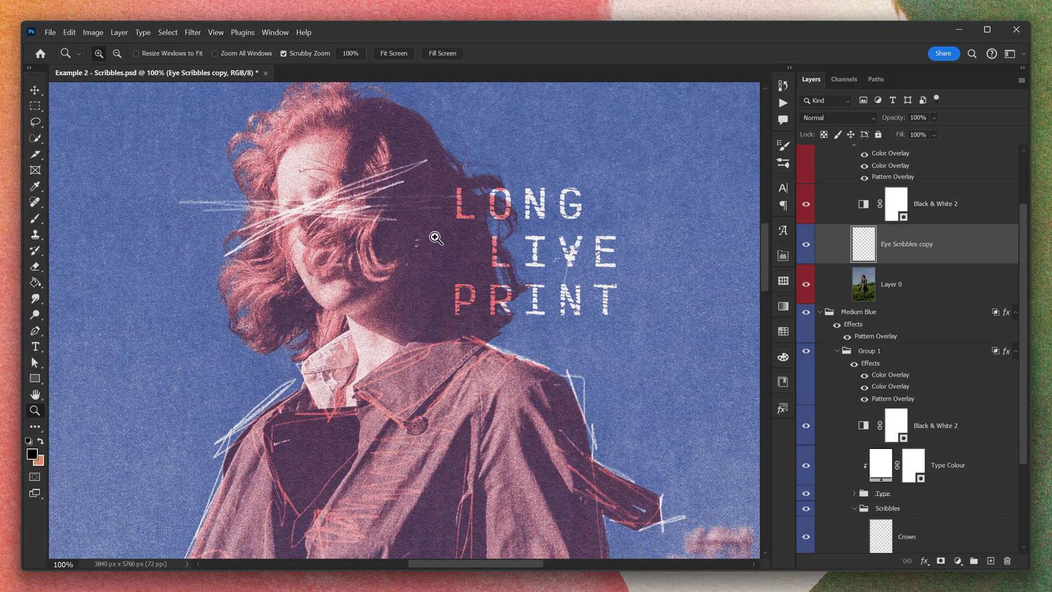
- Move the Sketched into Oblivion text layer in the Type group slightly toward the hair, to X 2213.57, Y 1656.11 px, with Free Transform
left_click(854, 494)
scroll(877, 494, "down", 5)
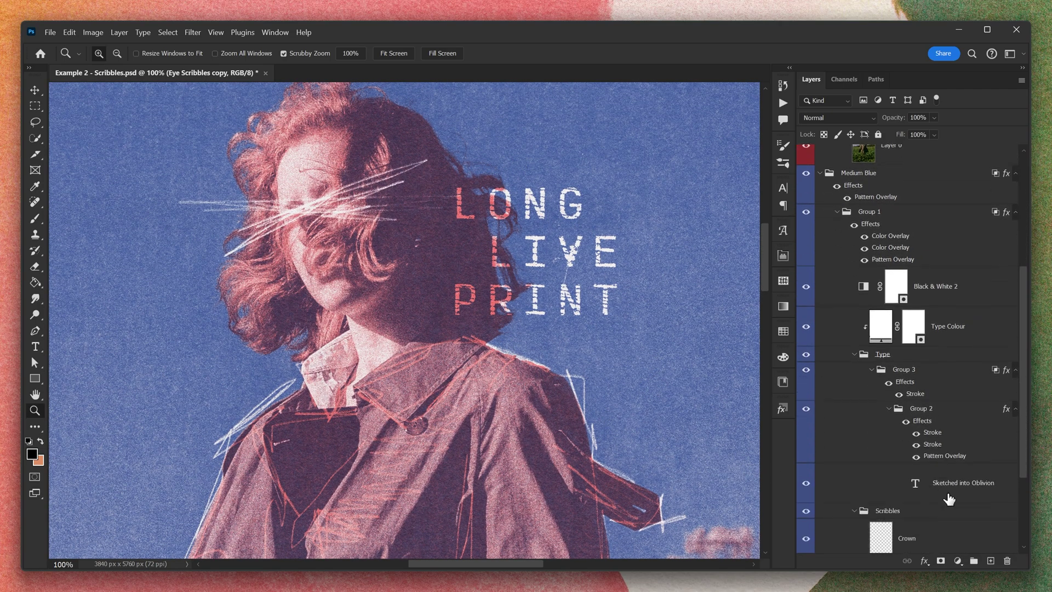
left_click(875, 481)
key("ctrl+t")
mouse_move(540, 265)
left_mouse_down()
mouse_move(554, 239)
mouse_move(583, 254)
mouse_move(594, 288)
mouse_move(580, 363)
mouse_move(545, 393)
mouse_move(488, 413)
mouse_move(421, 420)
mouse_move(268, 374)
mouse_move(230, 335)
mouse_move(211, 265)
mouse_move(216, 206)
mouse_move(245, 163)
mouse_move(296, 146)
mouse_move(459, 159)
mouse_move(603, 231)
mouse_move(607, 252)
mouse_move(597, 258)
mouse_move(548, 261)
left_mouse_up()
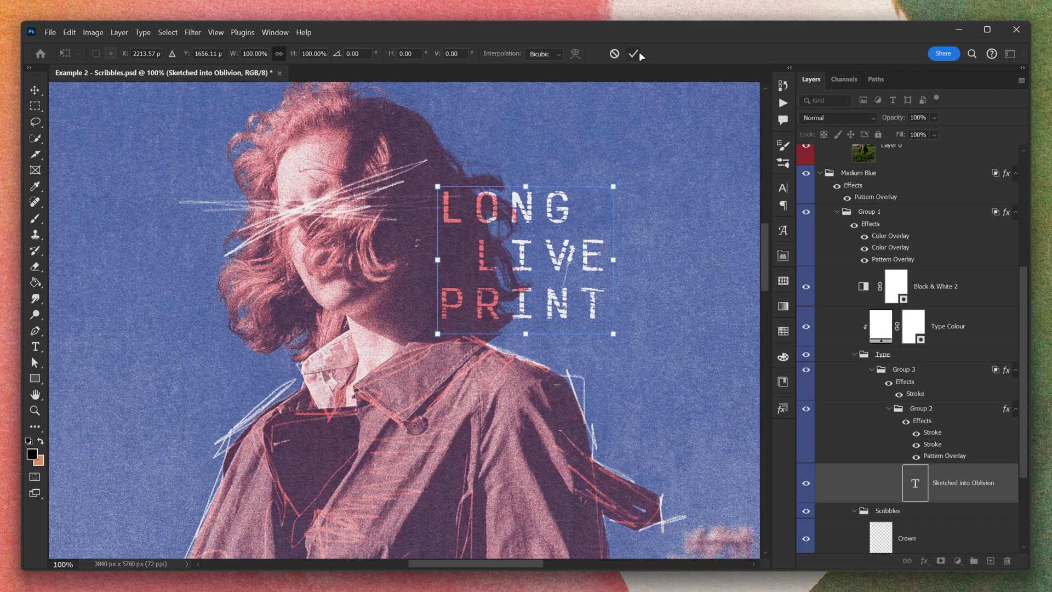
left_click(634, 53)
- Set the Type Colour solid fill to black, #000000
left_click(881, 331)
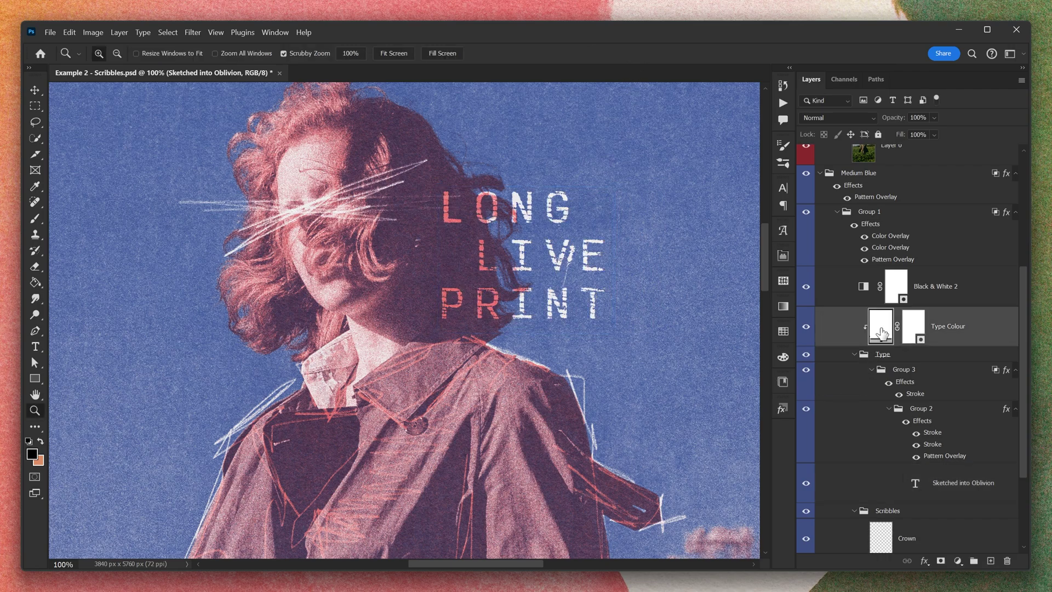
double_click(882, 331)
left_click_drag(729, 455, 705, 513)
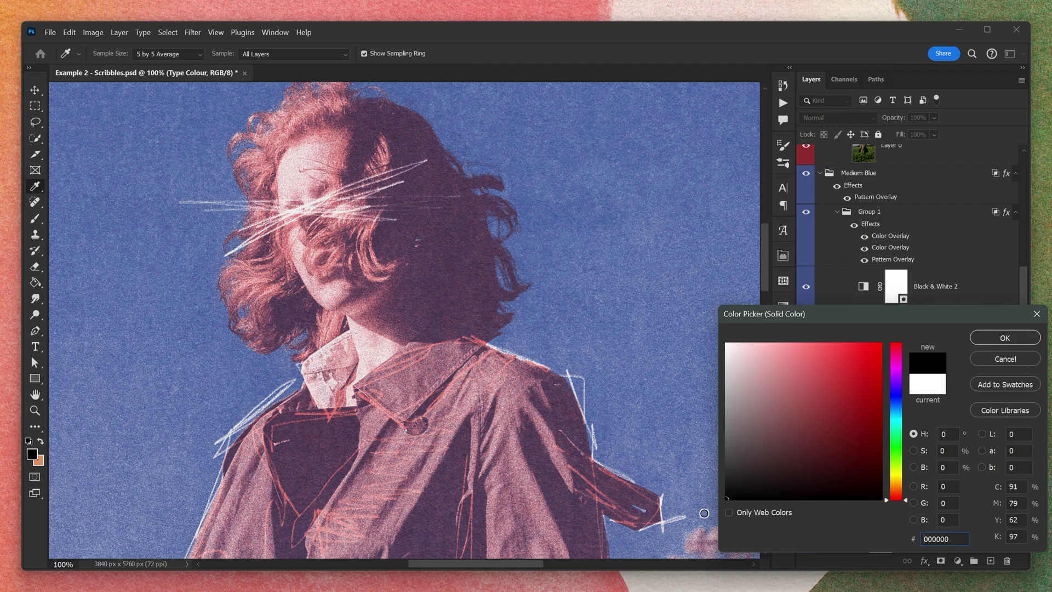
left_click(974, 339)
- Try moving the Sketched into Oblivion text layer down over the coat with Free Transform
left_click(938, 485)
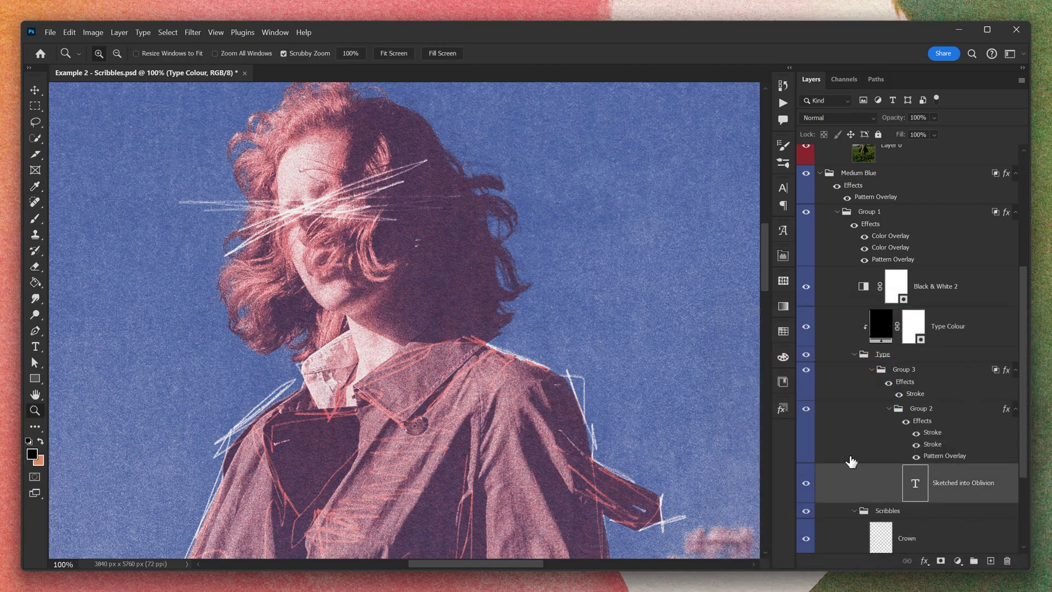
key("ctrl+t")
left_click_drag(562, 241, 539, 470)
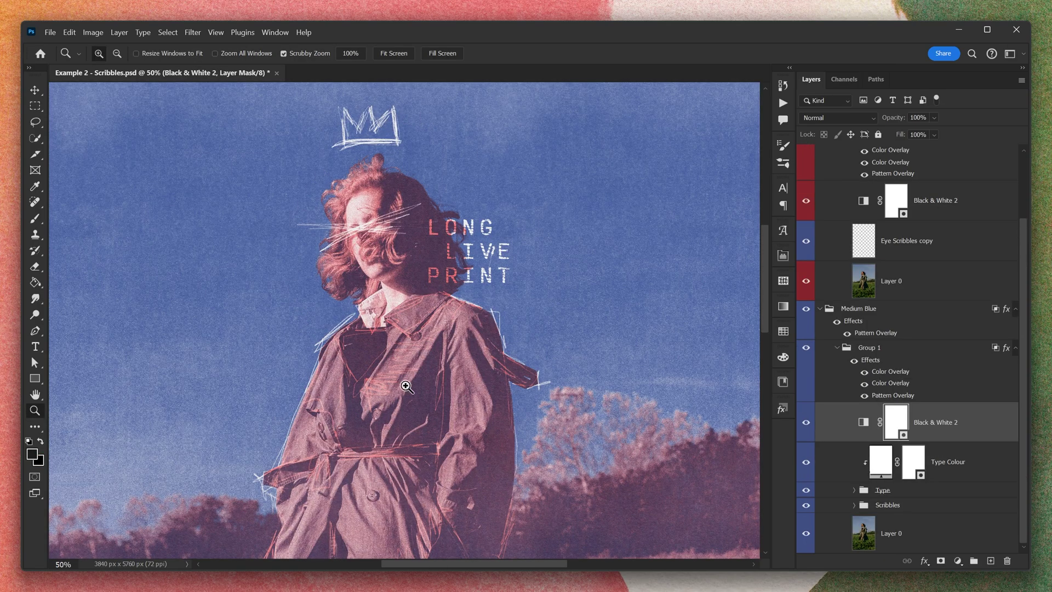
- Select the Medium Blue pass's Black & White 2 adjustment and hide the Scribbles group, Type group and Type Colour layer
left_click(862, 423)
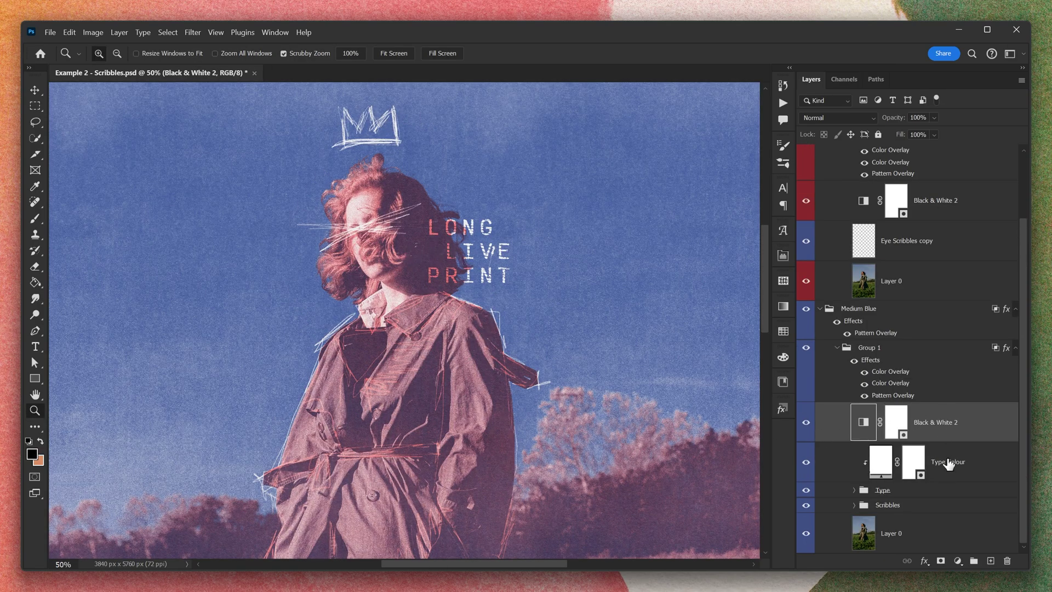
left_click(806, 505)
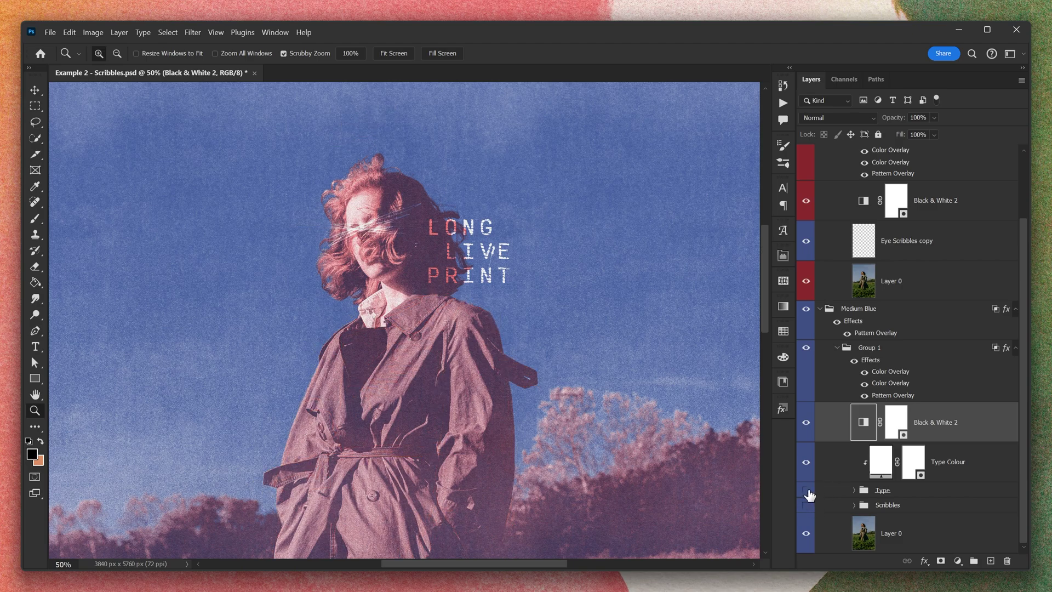
left_click_drag(809, 495, 806, 463)
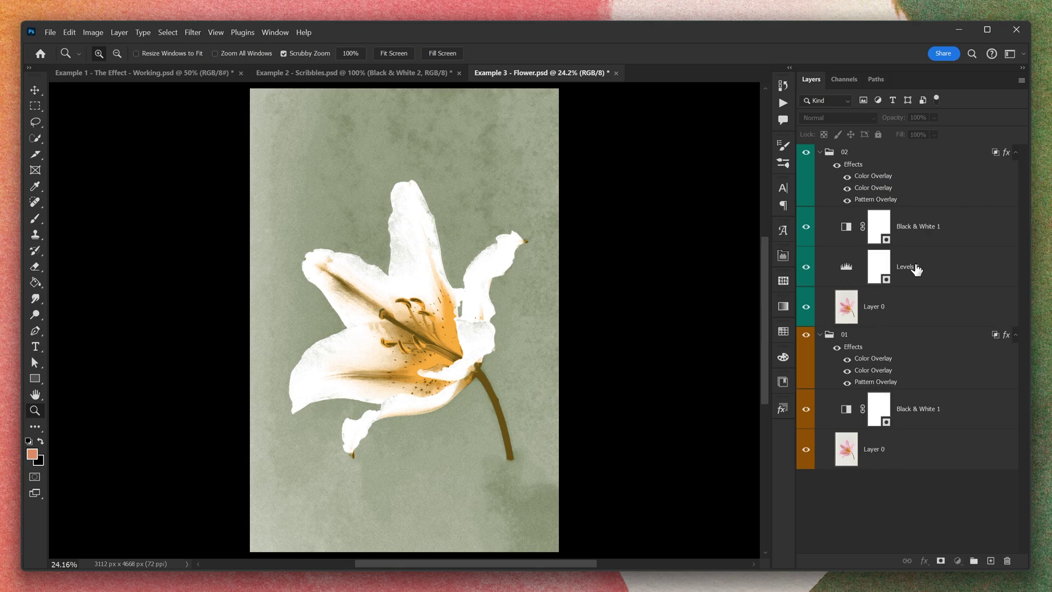
- Compare the flower artwork with group 02's Levels 1 adjustment hidden and shown
left_click(881, 269)
left_click(805, 268)
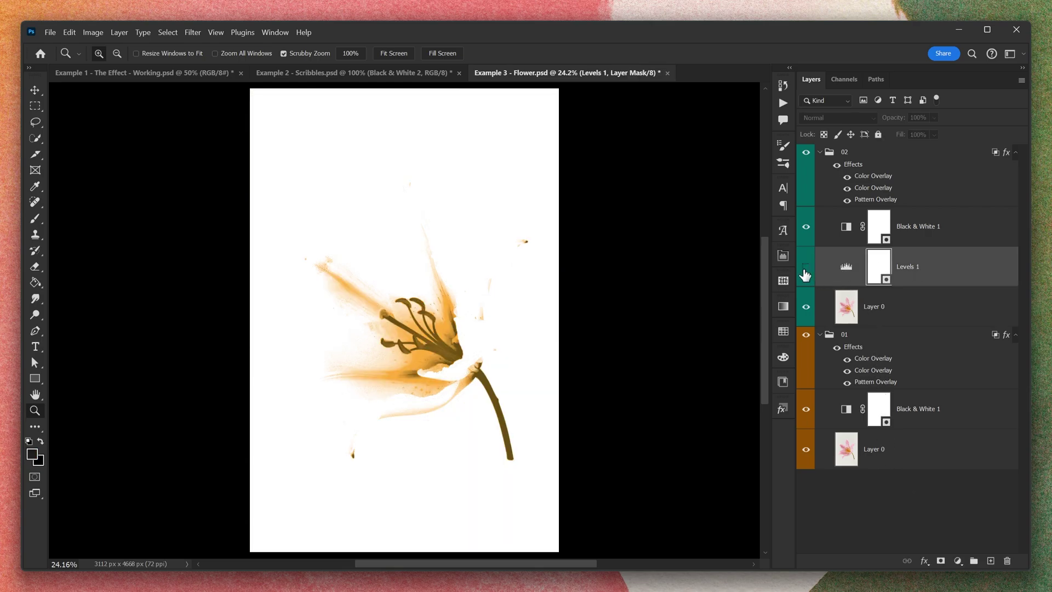
left_click(806, 267)
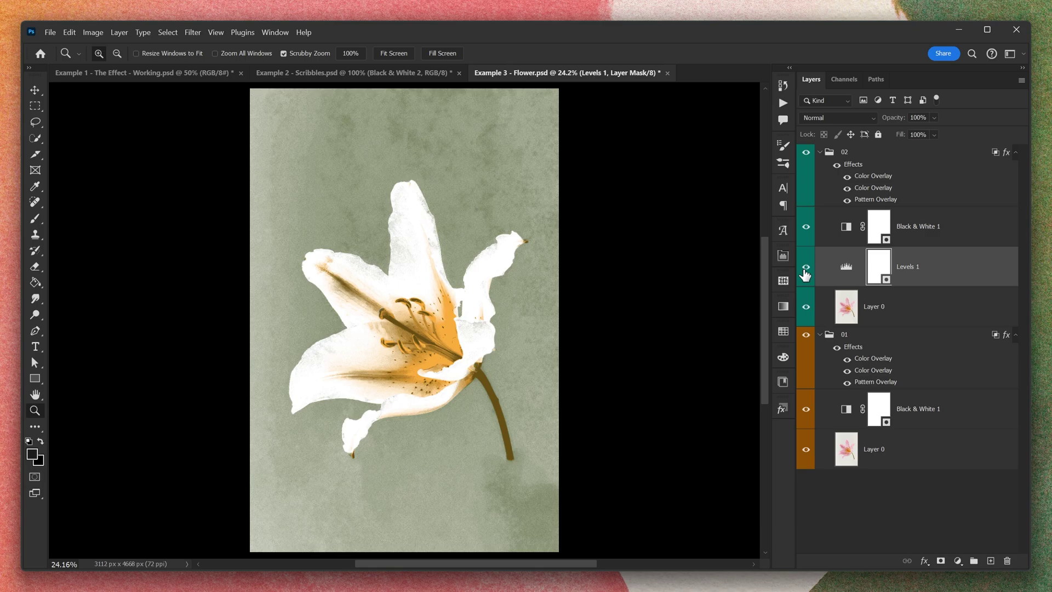
left_click(805, 269)
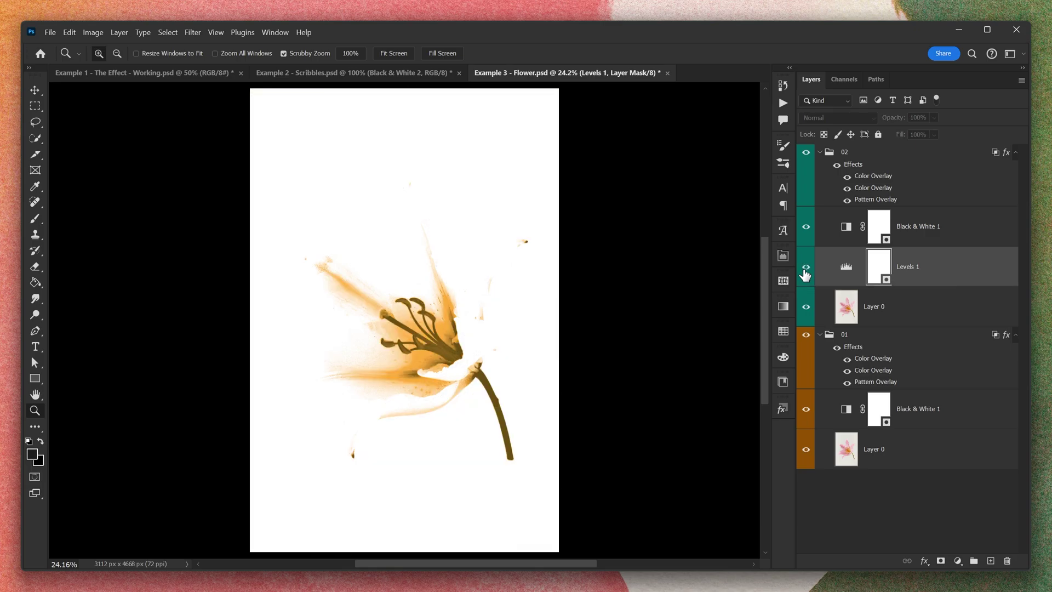
left_click(805, 269)
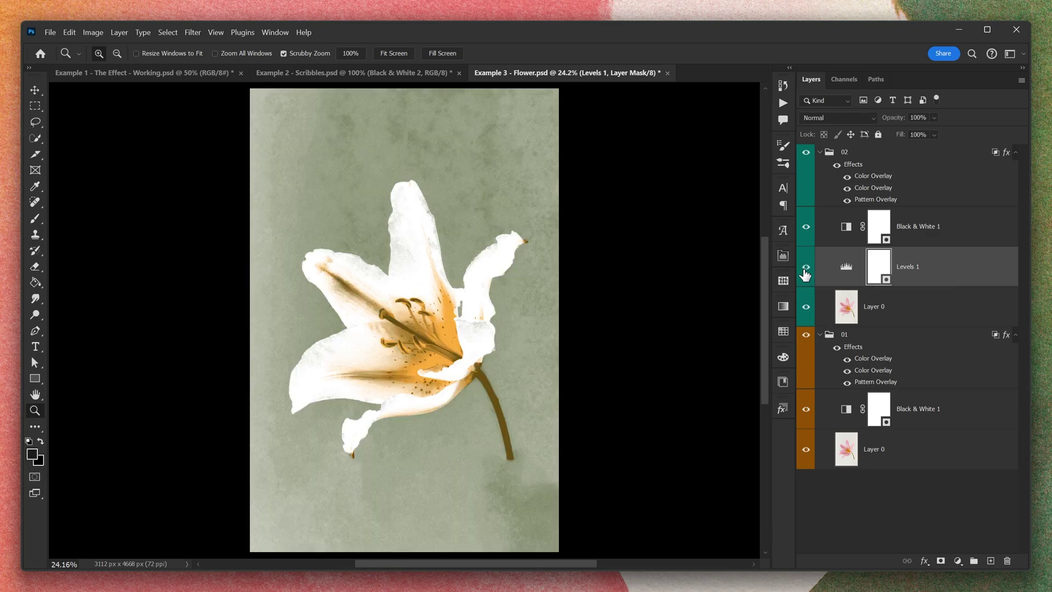
- Hide group 01 and group 02's effects, and compare the flower with and without Black & White 1 and Levels 1
left_click(806, 336)
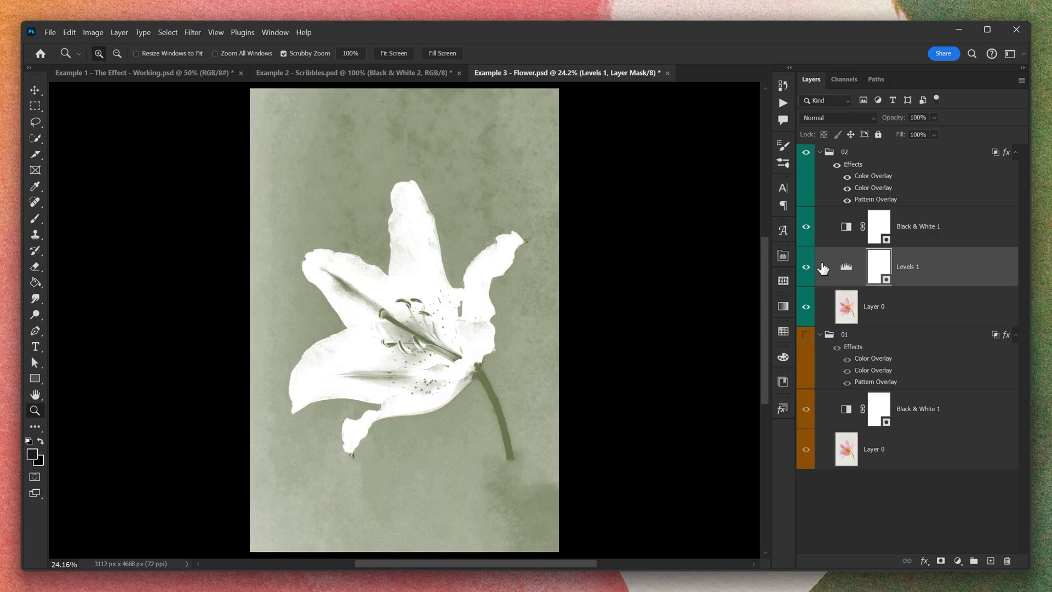
left_click(838, 165)
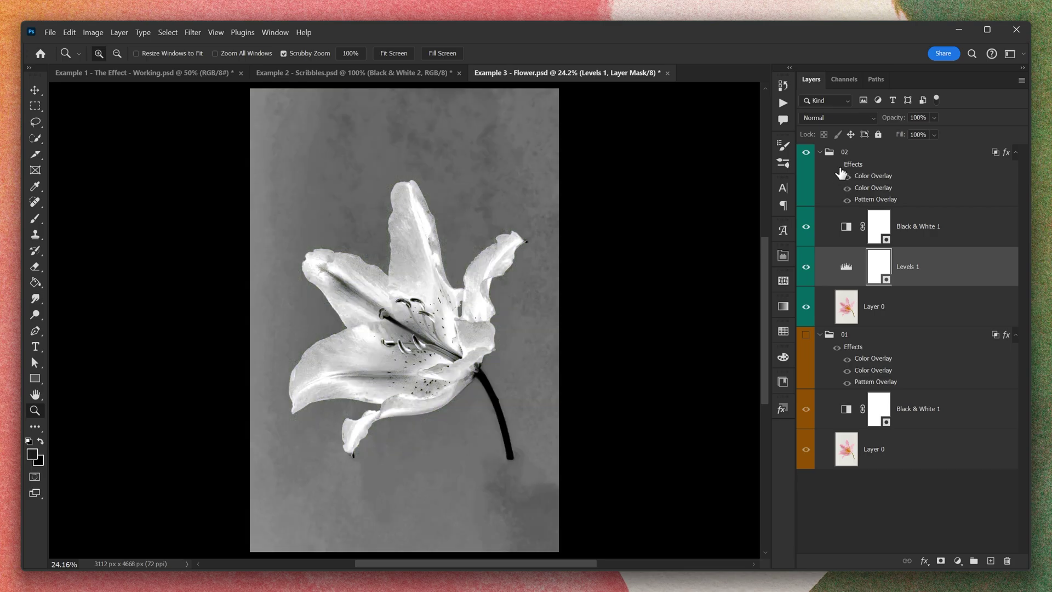
left_click(806, 227)
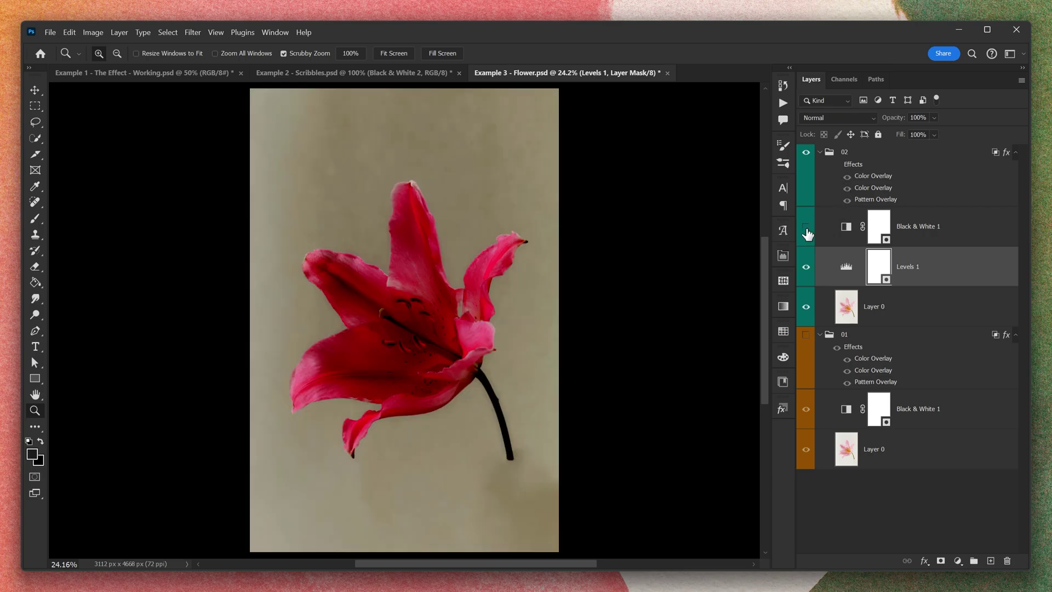
left_click(806, 268)
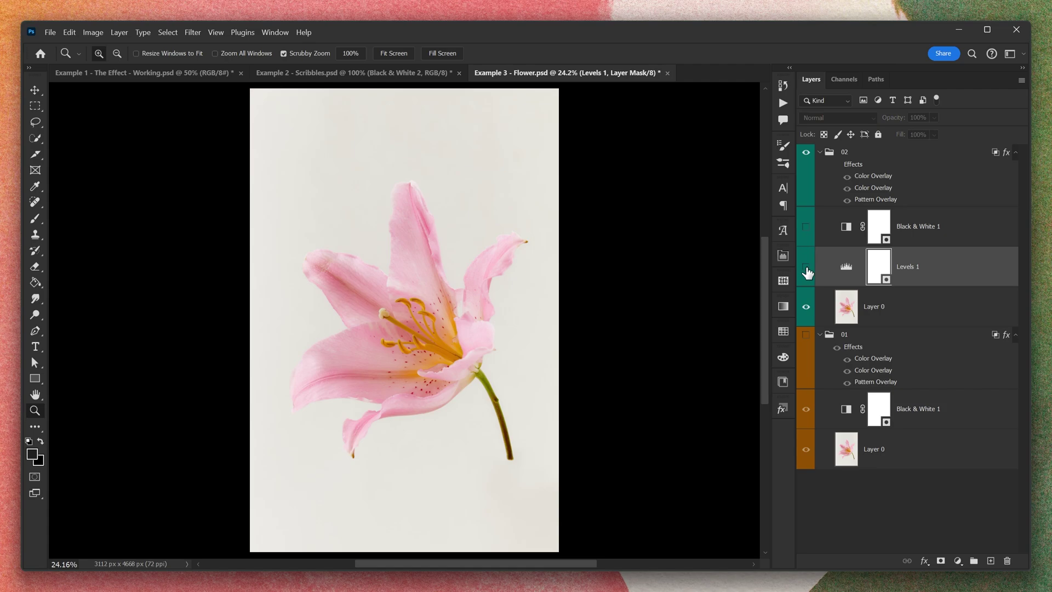
left_click(806, 268)
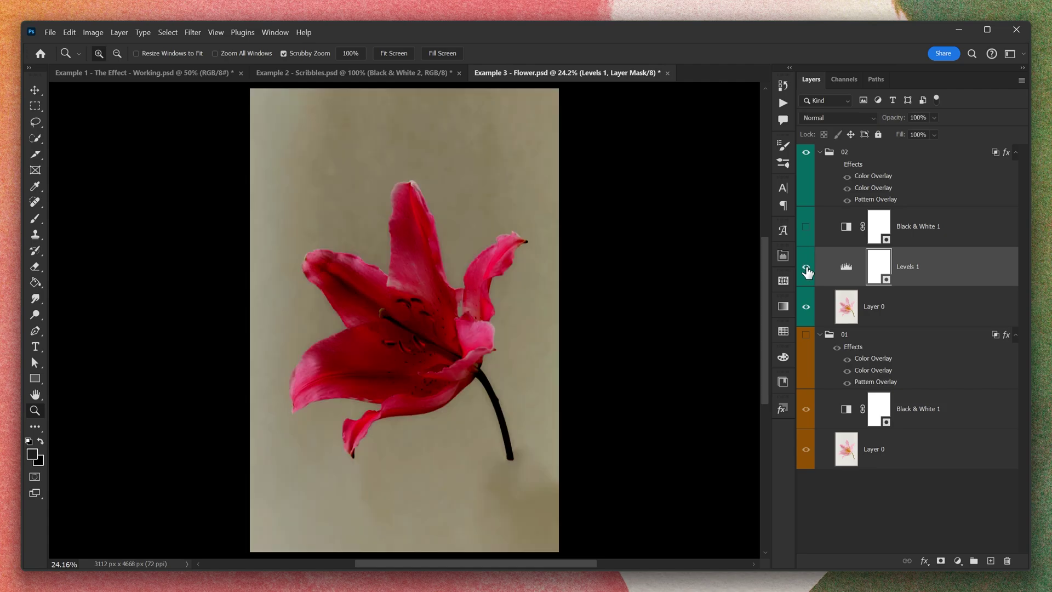
left_click(807, 229)
- Lower the Reds value of group 02's Black & White 1 adjustment to 81
left_click(846, 228)
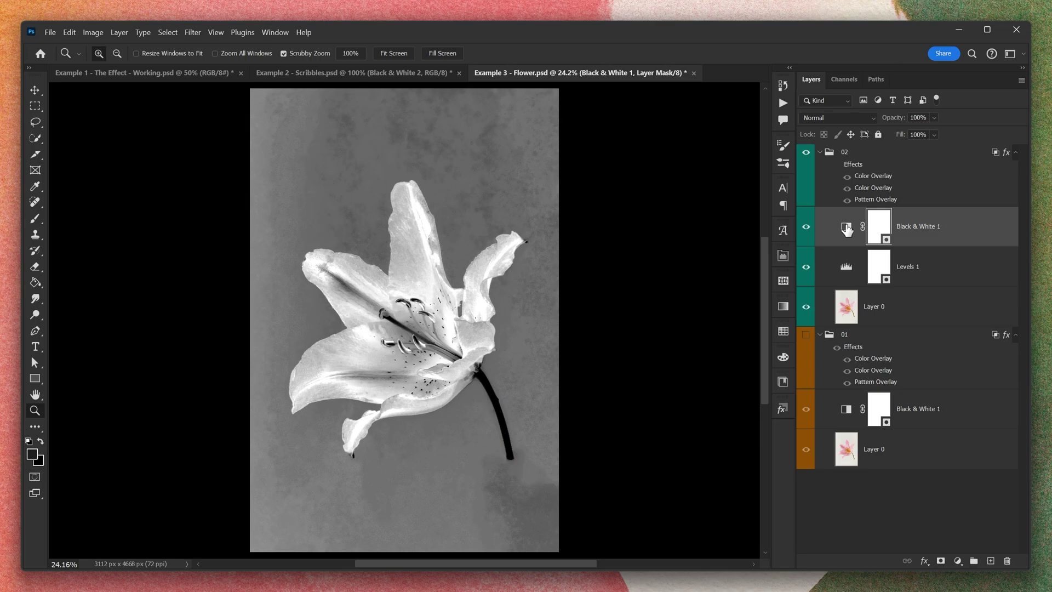
double_click(847, 228)
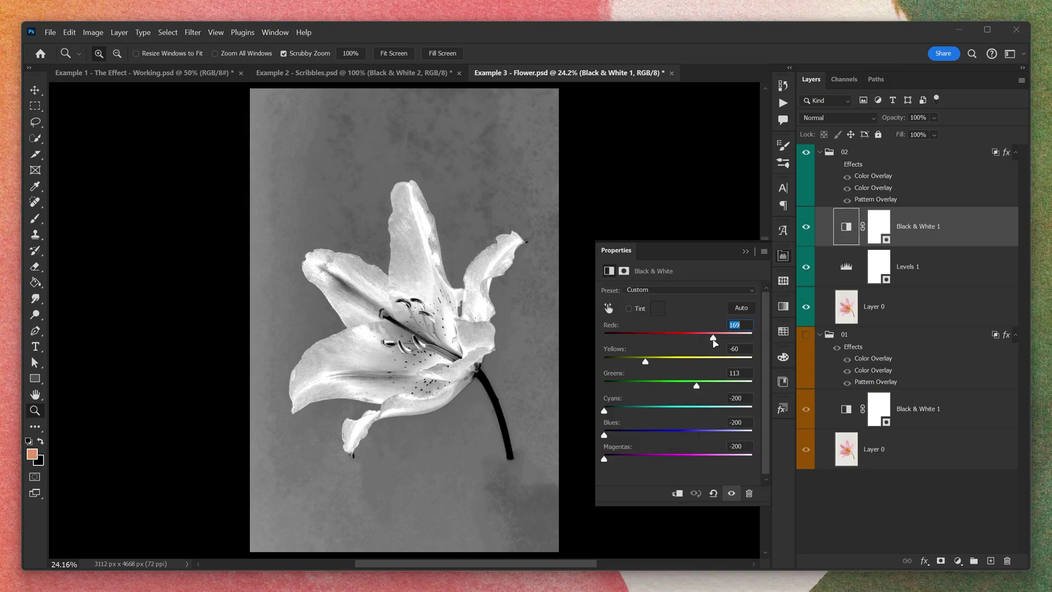
left_click_drag(714, 339, 690, 351)
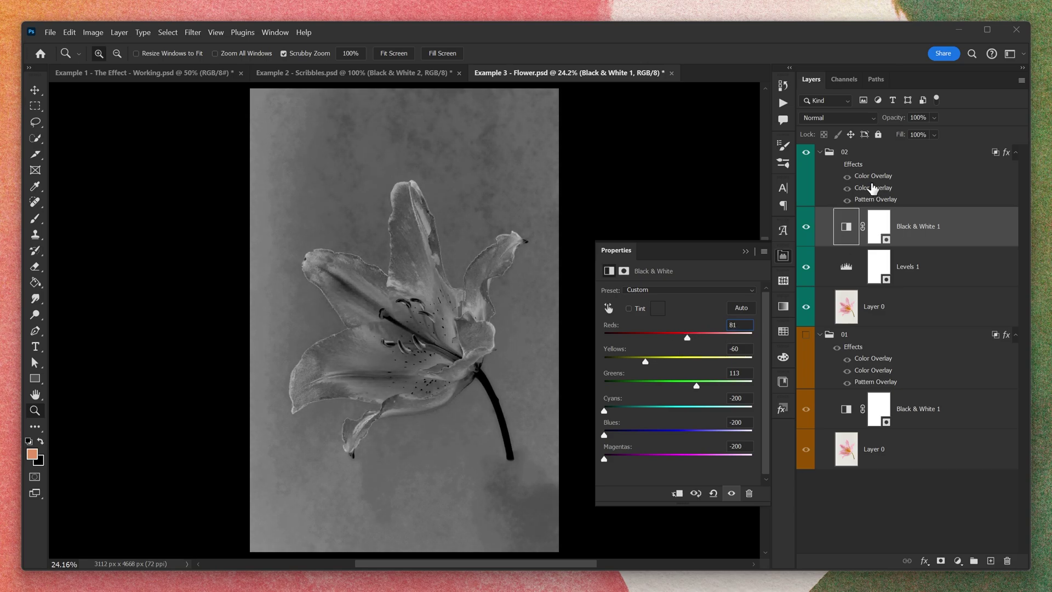
- Show group 02's effects and group 01 again, and set Reds to 146 in group 02's Black & White 1 adjustment
left_click(836, 164)
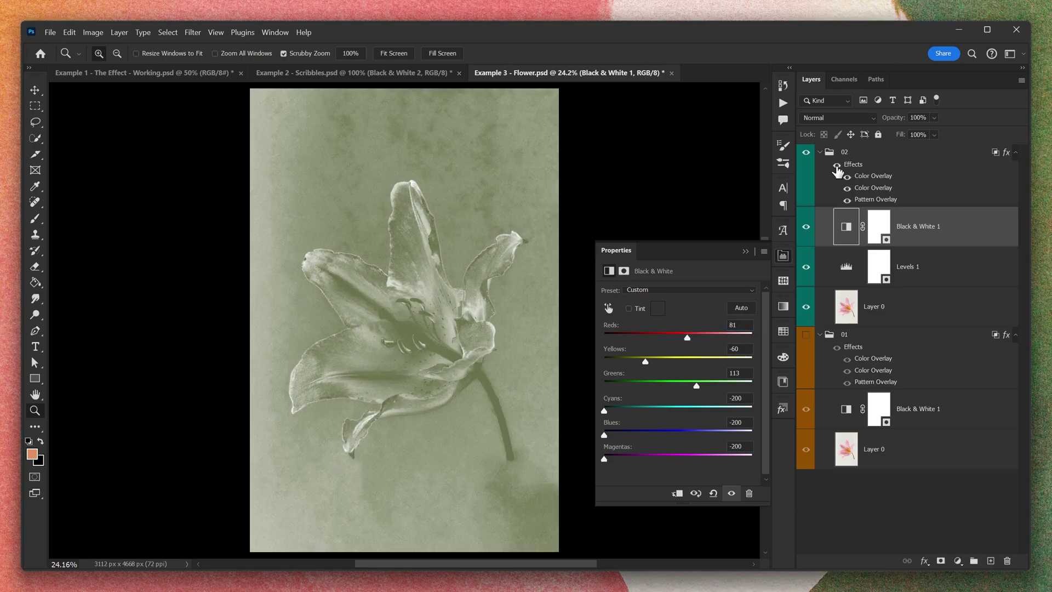
left_click(806, 335)
left_click(851, 229)
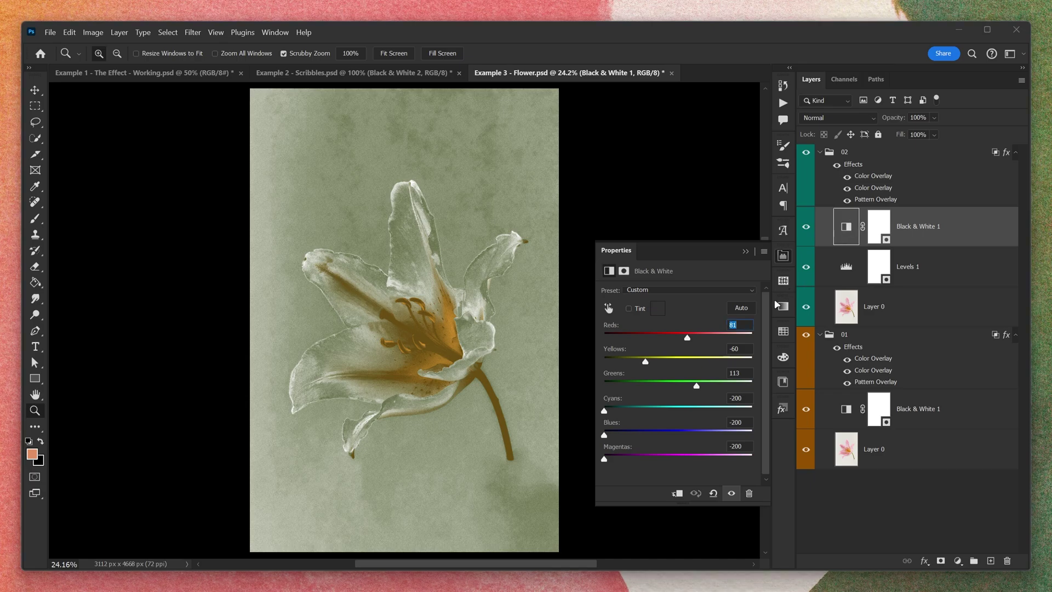
left_click_drag(689, 340, 703, 341)
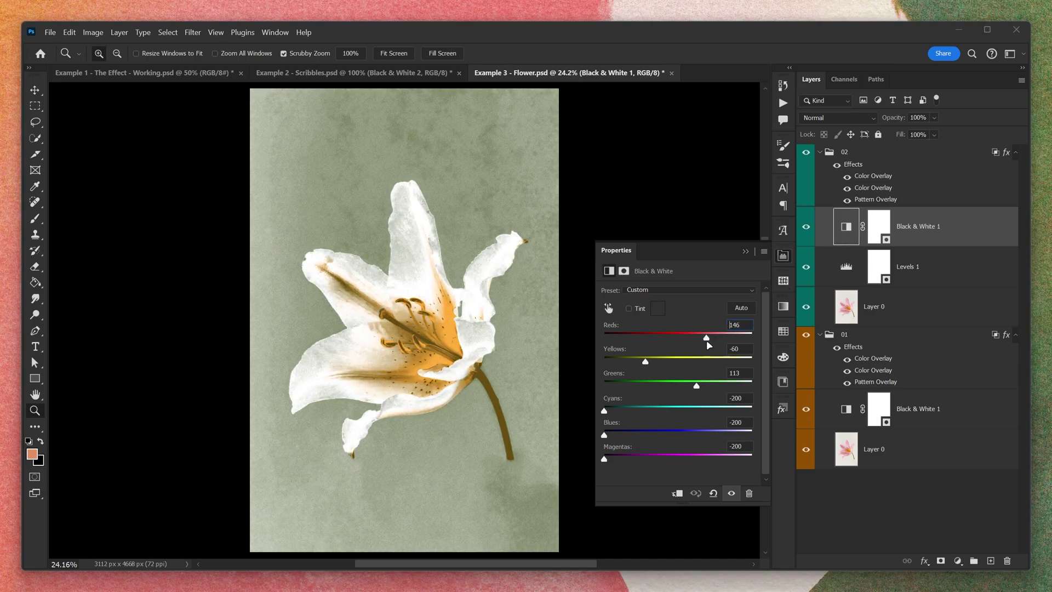
- Set Yellows to -117 and Greens to 154 in group 02's Black & White 1 adjustment
mouse_move(641, 364)
left_mouse_down()
mouse_move(722, 361)
mouse_move(616, 368)
mouse_move(632, 367)
left_mouse_up()
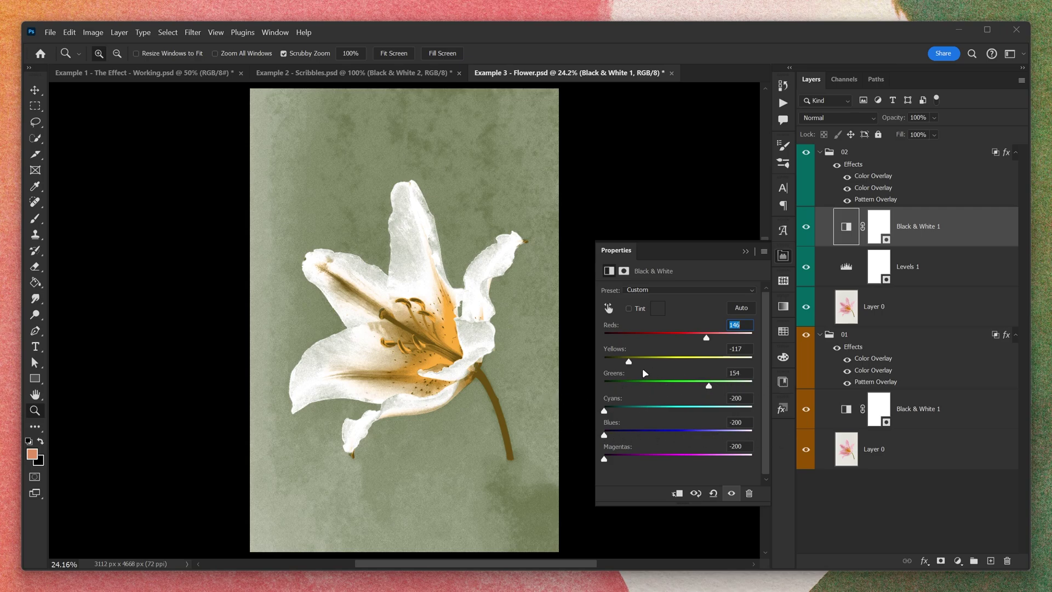
left_click_drag(629, 363, 638, 366)
- Hide group 02's effects and group 01, and examine the greyscale flower's petals, stamens and edges at 100% zoom
left_click(837, 164)
left_click(806, 335)
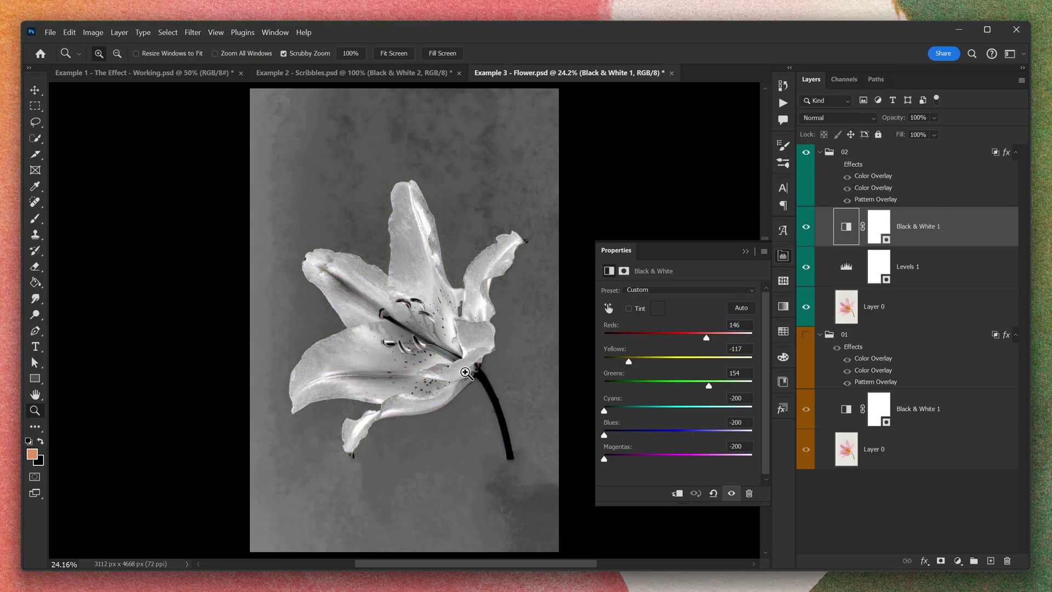
right_click(433, 320)
left_click(446, 333)
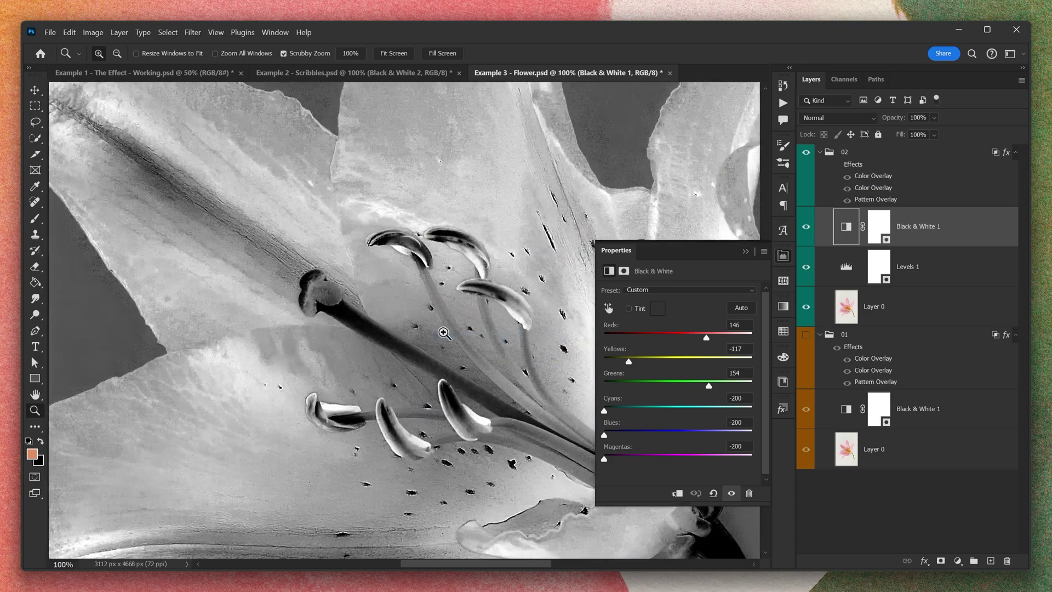
left_click(784, 255)
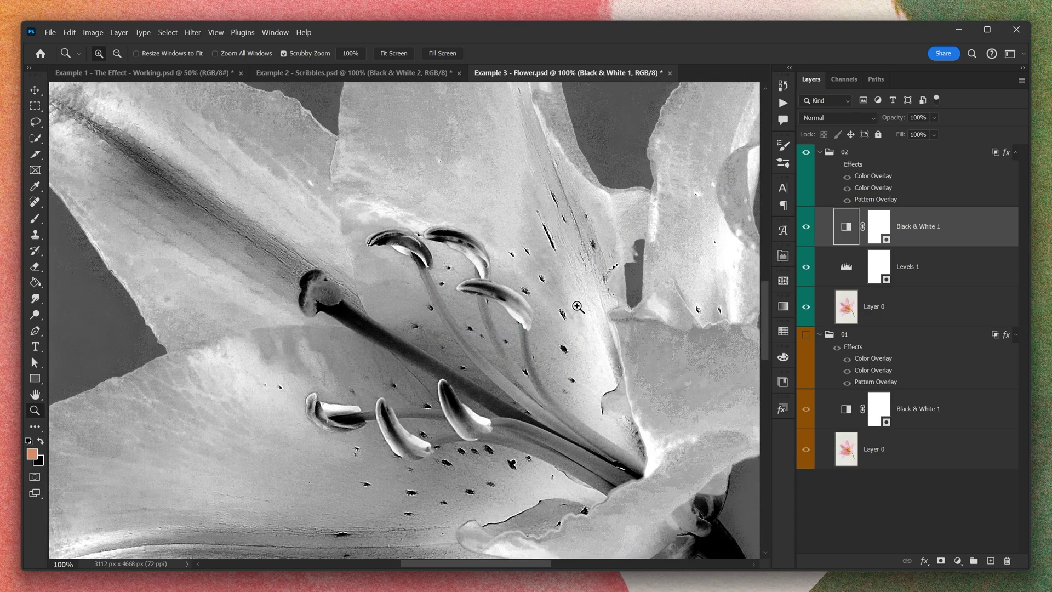
left_click_drag(384, 241, 365, 425)
left_click_drag(345, 253, 535, 343)
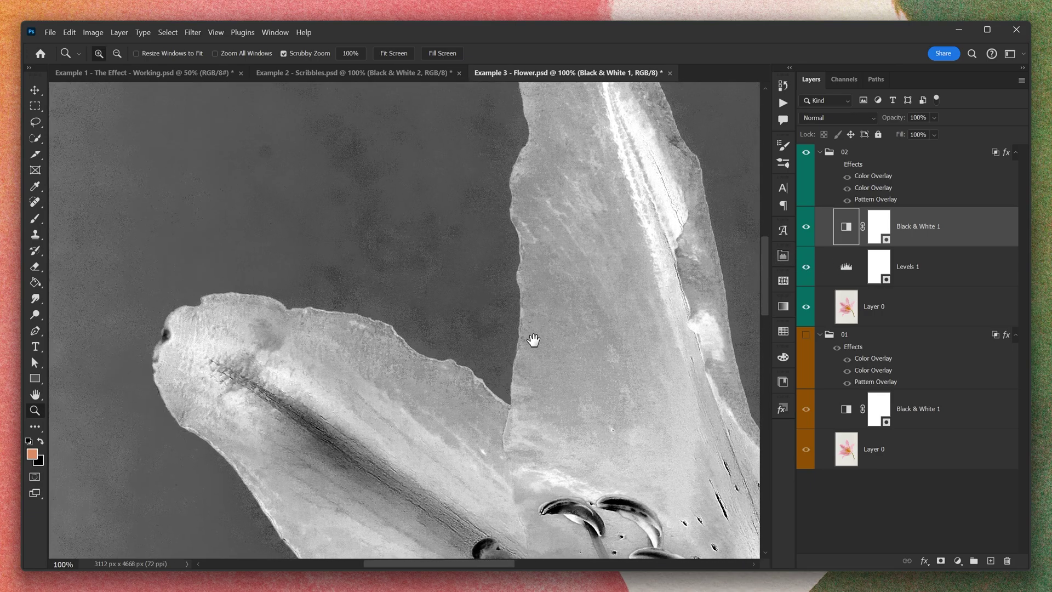
left_click_drag(634, 463, 291, 393)
left_click_drag(515, 515, 519, 279)
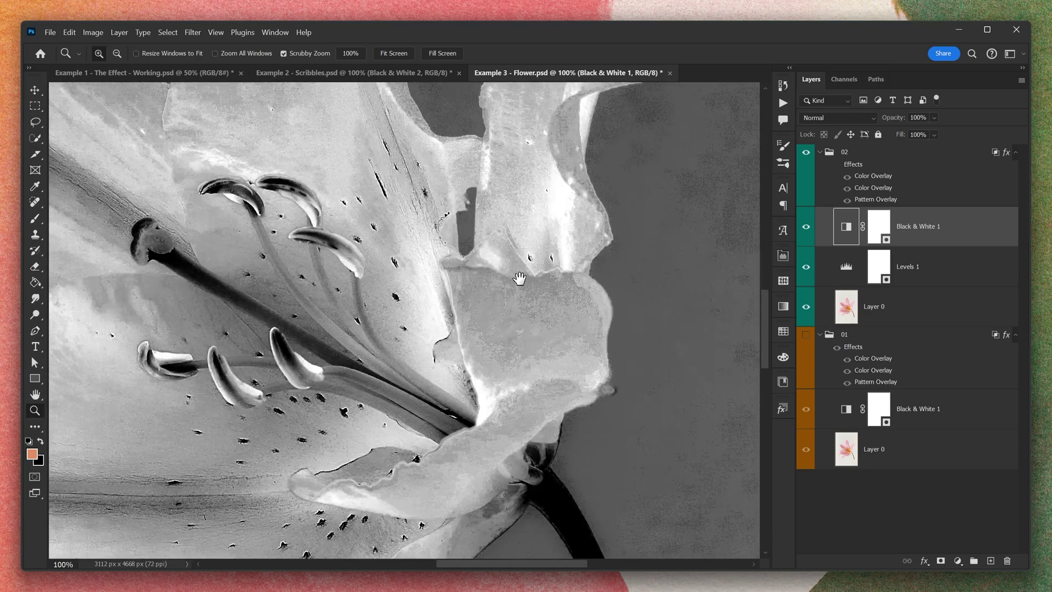
left_click_drag(304, 377, 416, 369)
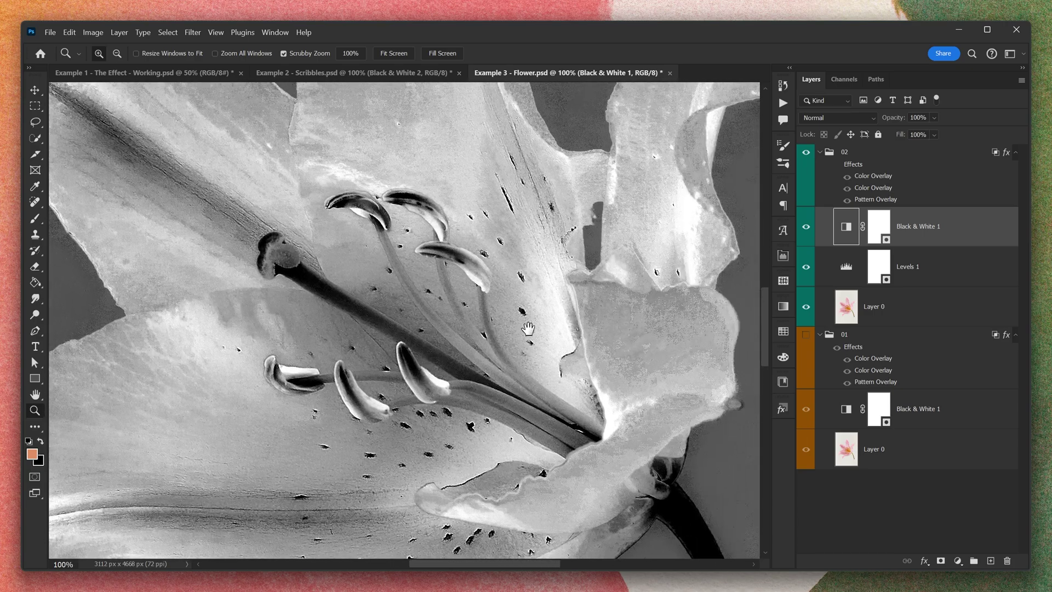
- Show group 02's effects and group 01 again, inspect the combined colours, and fit the whole artwork on screen
left_click(837, 165)
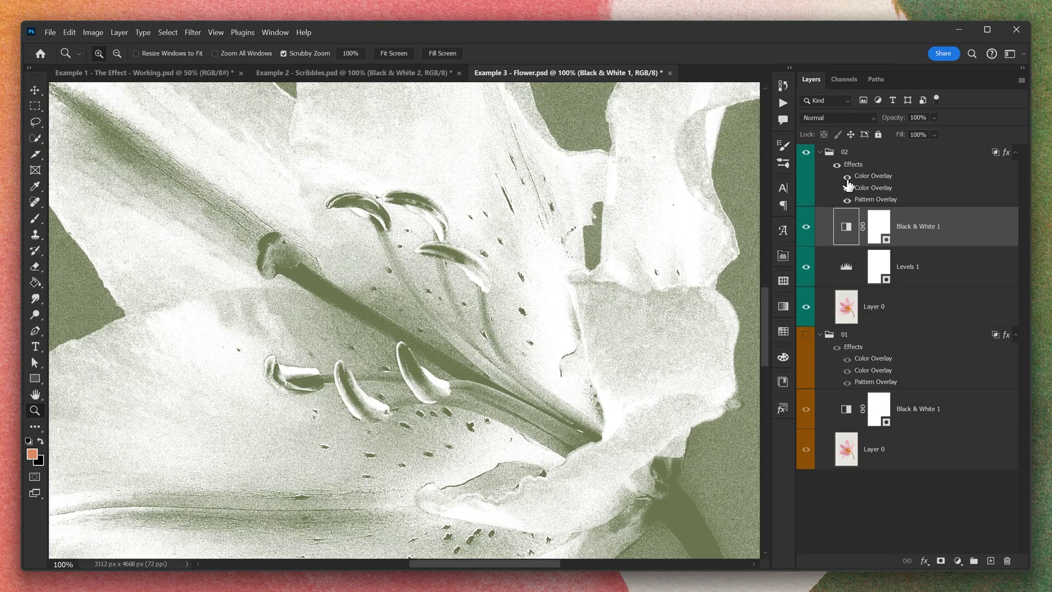
left_click(806, 335)
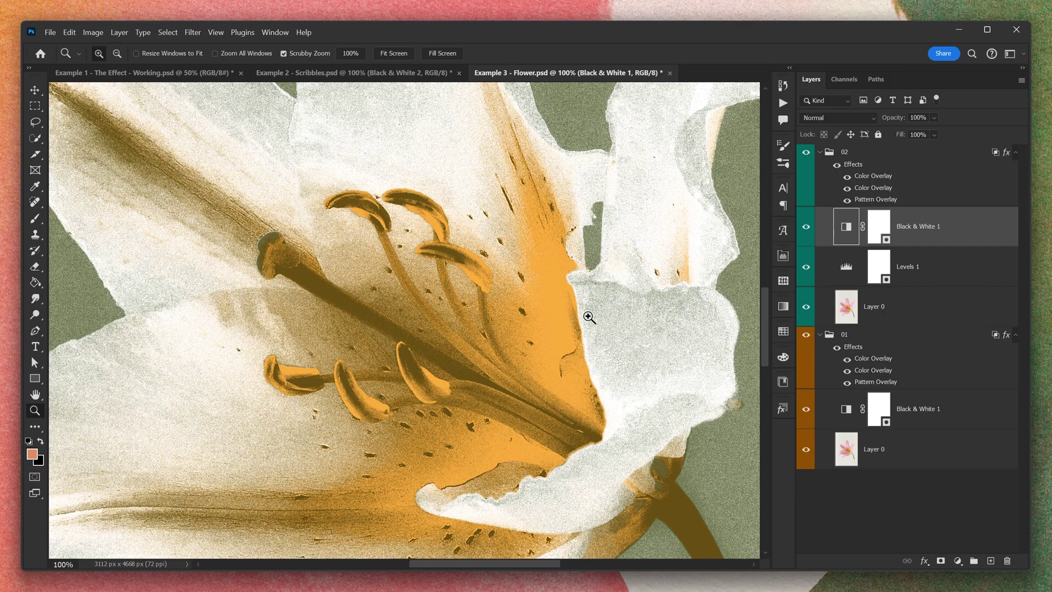
right_click(521, 293)
left_click(553, 299)
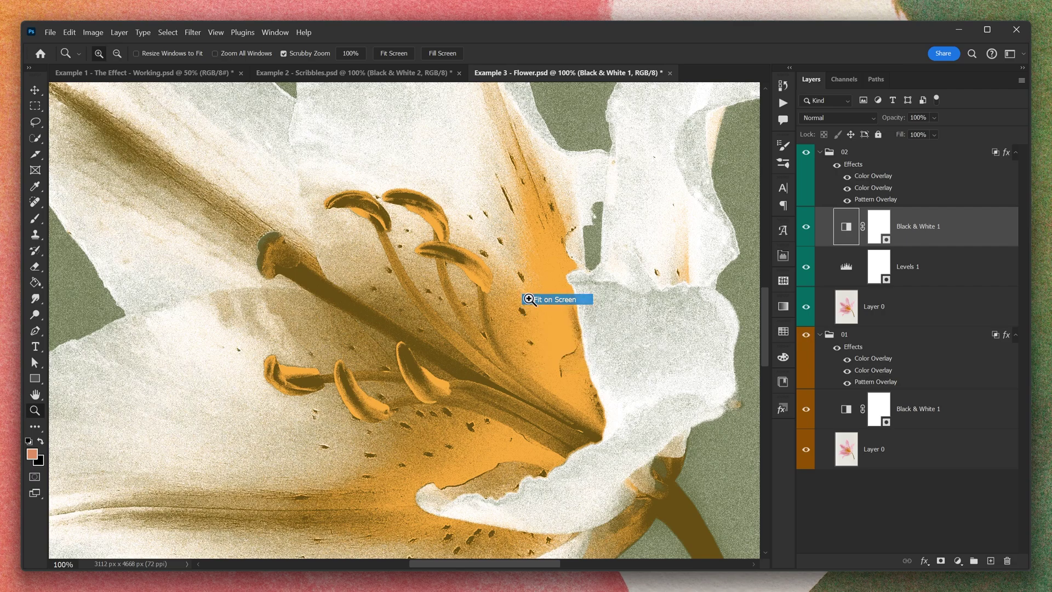